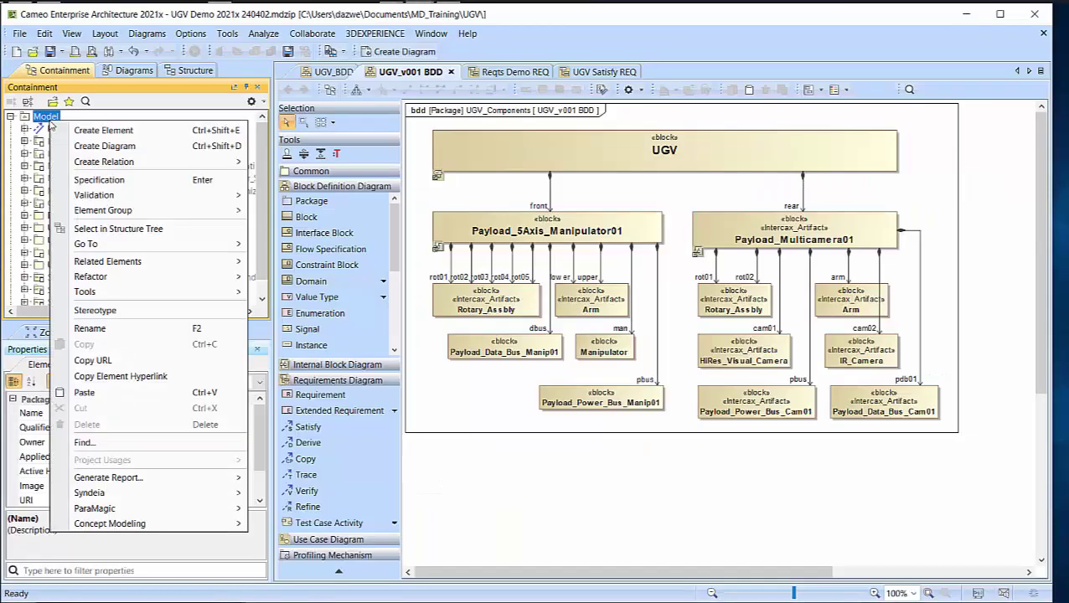
Open the model's Syndeia dashboard on the Connection Manager tab, with Model Transform as the connection type
mouse_move(231, 500)
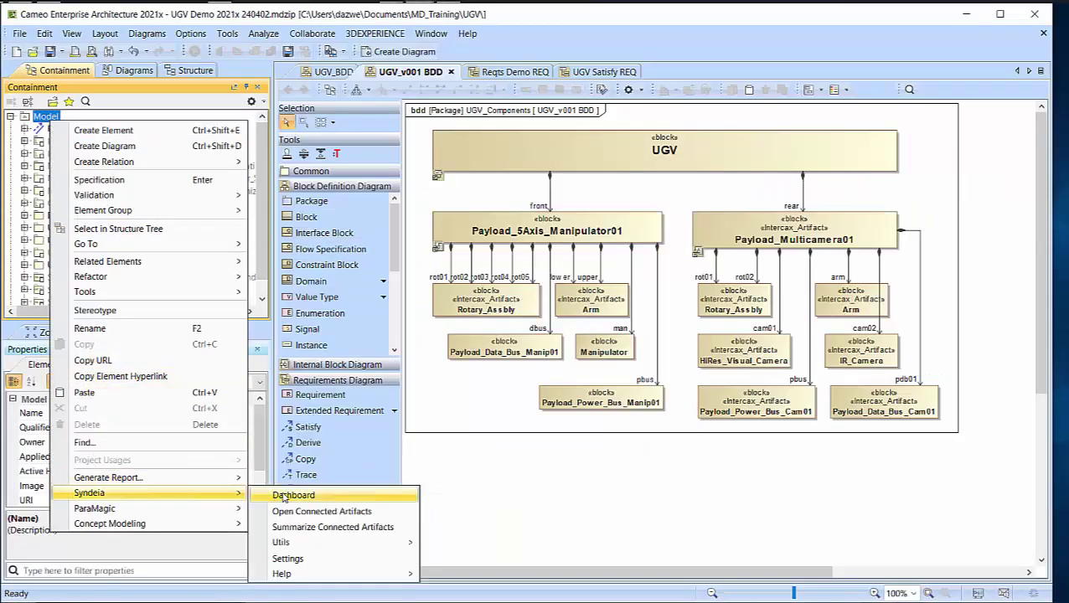
left_click(288, 498)
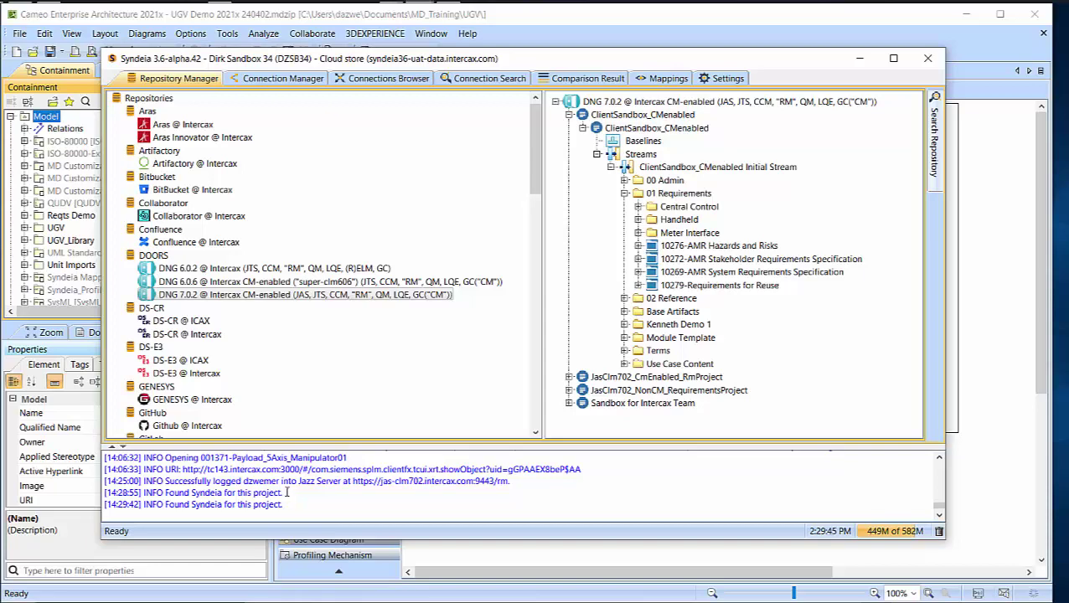
left_click(293, 81)
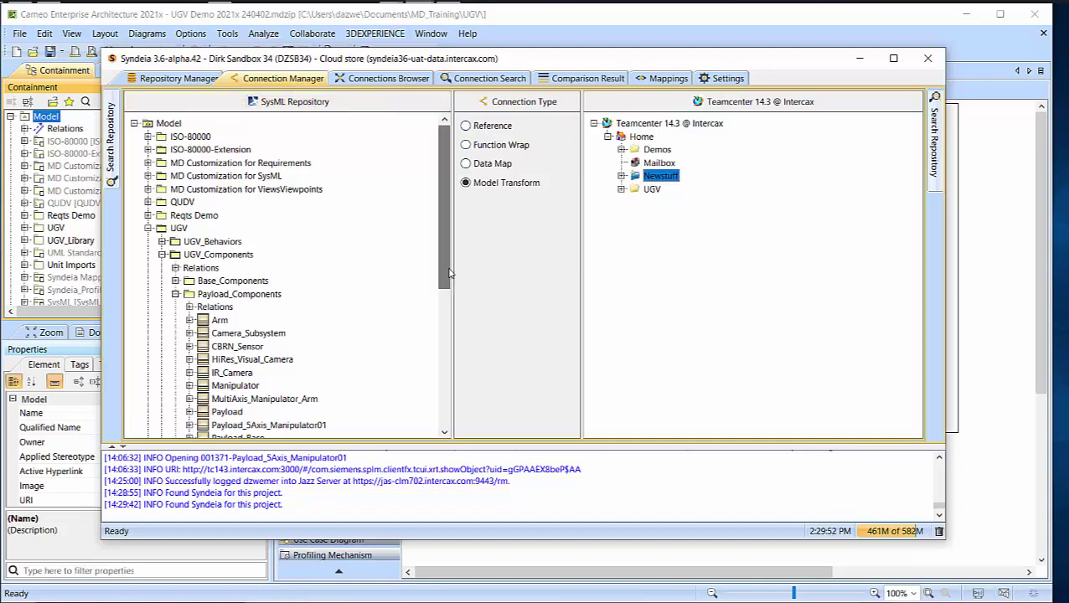
Transform Payload_Multicamera01 and its parts into Teamcenter items under the UGV folder
left_click_drag(448, 276, 444, 394)
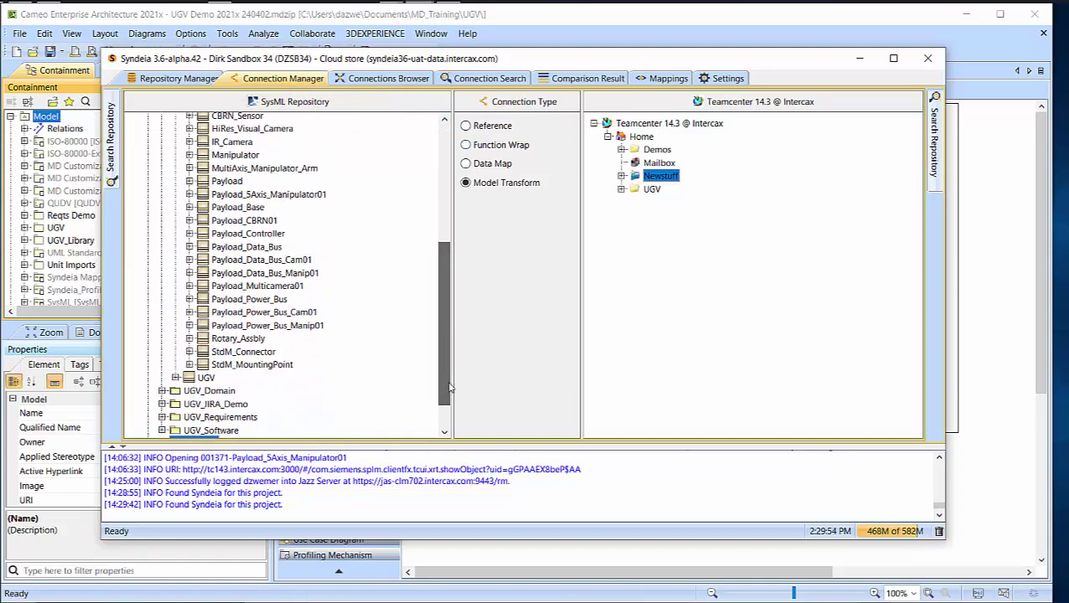
left_click(190, 286)
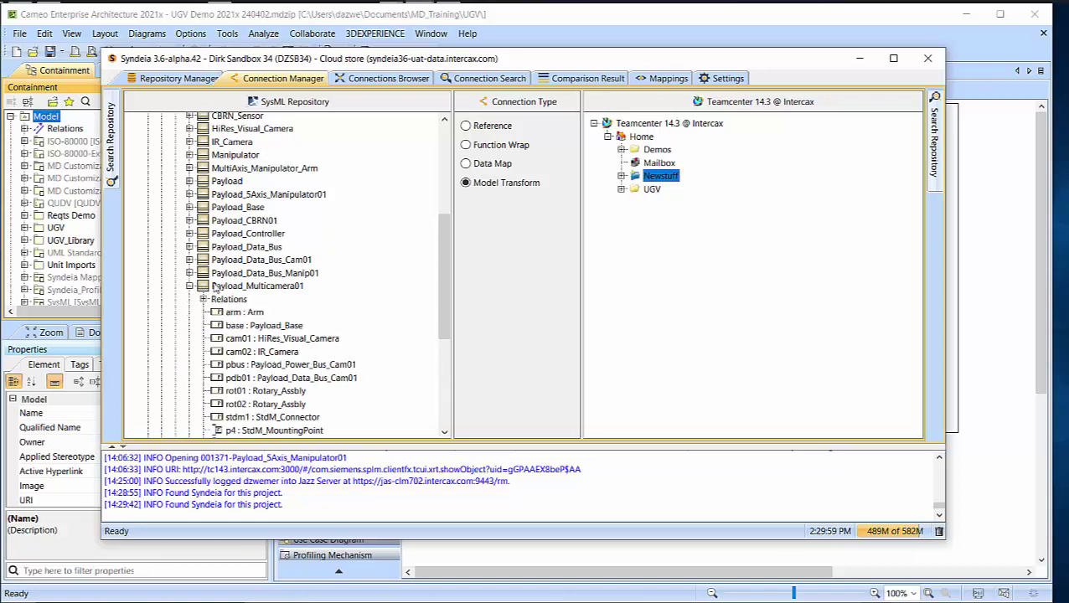
left_click_drag(207, 285, 643, 196)
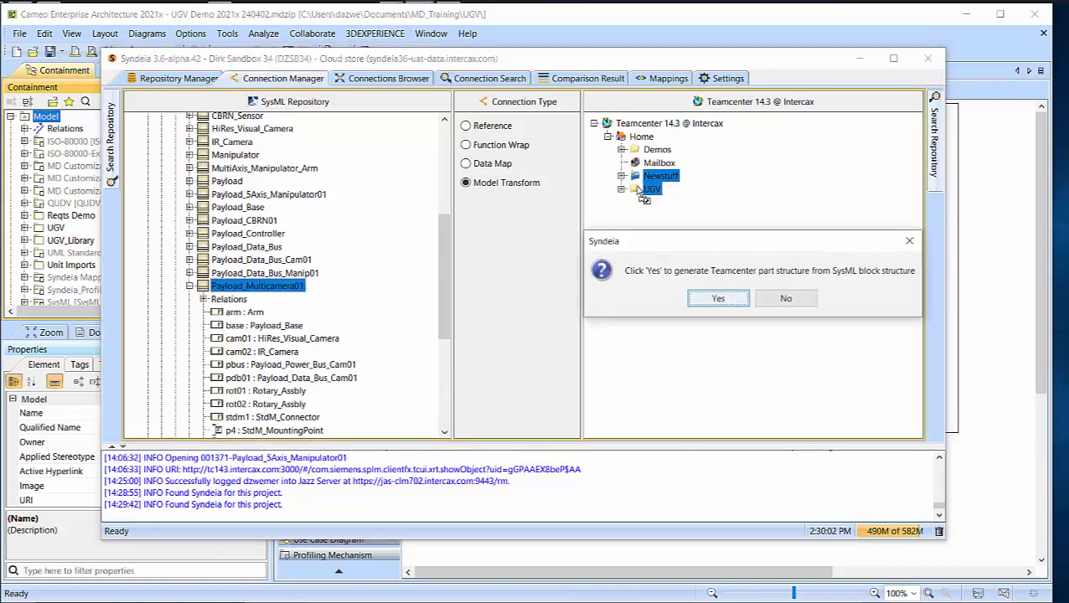
left_click(704, 300)
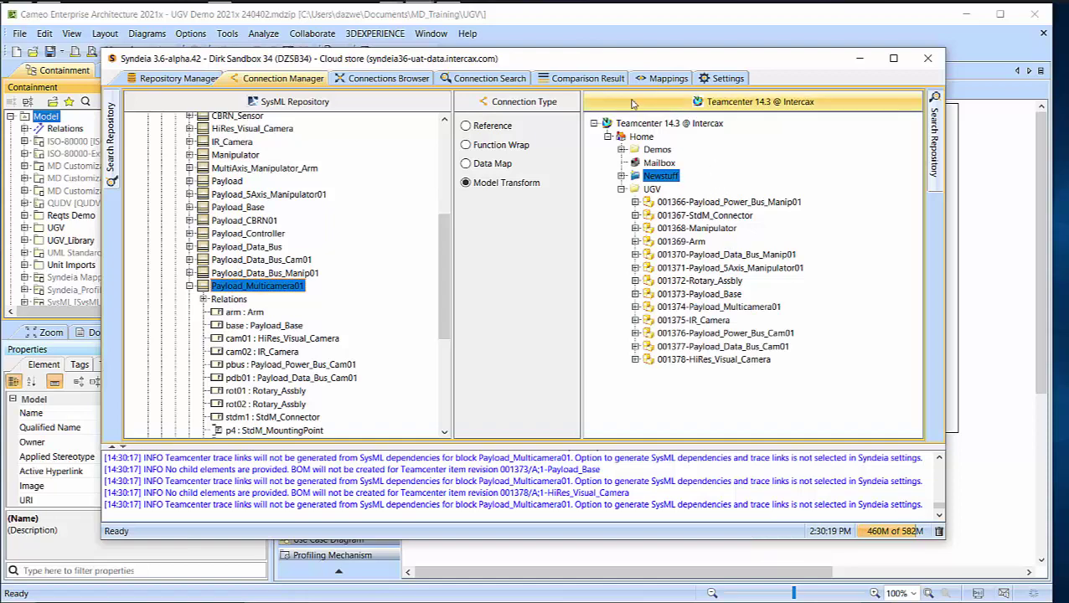
List all 14 connections in Connection Search and remove the pdb01 association from the diagram
left_click(489, 78)
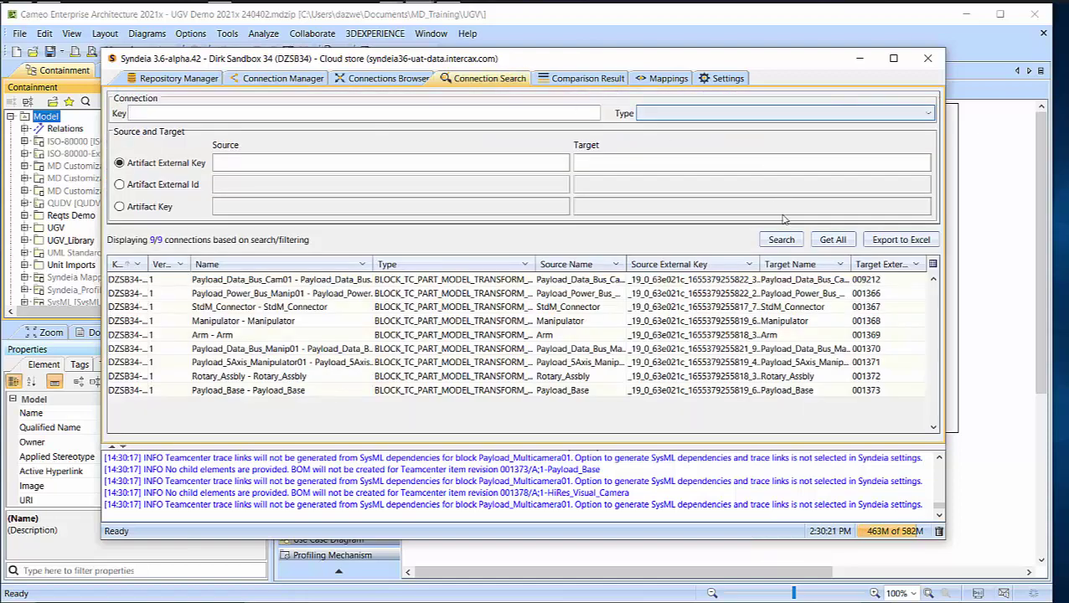
left_click(830, 242)
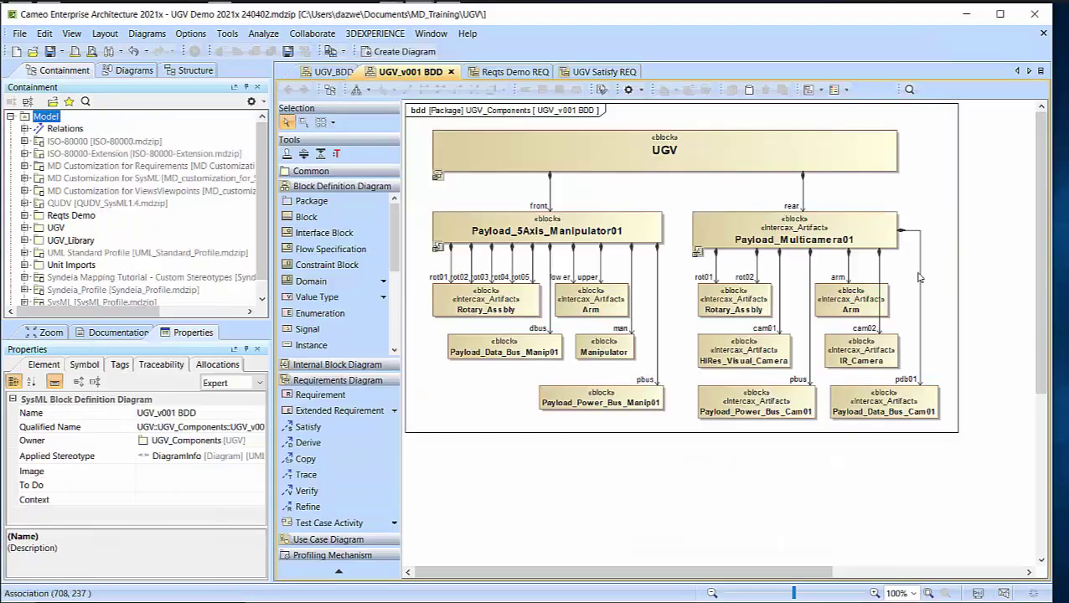
left_click(919, 279)
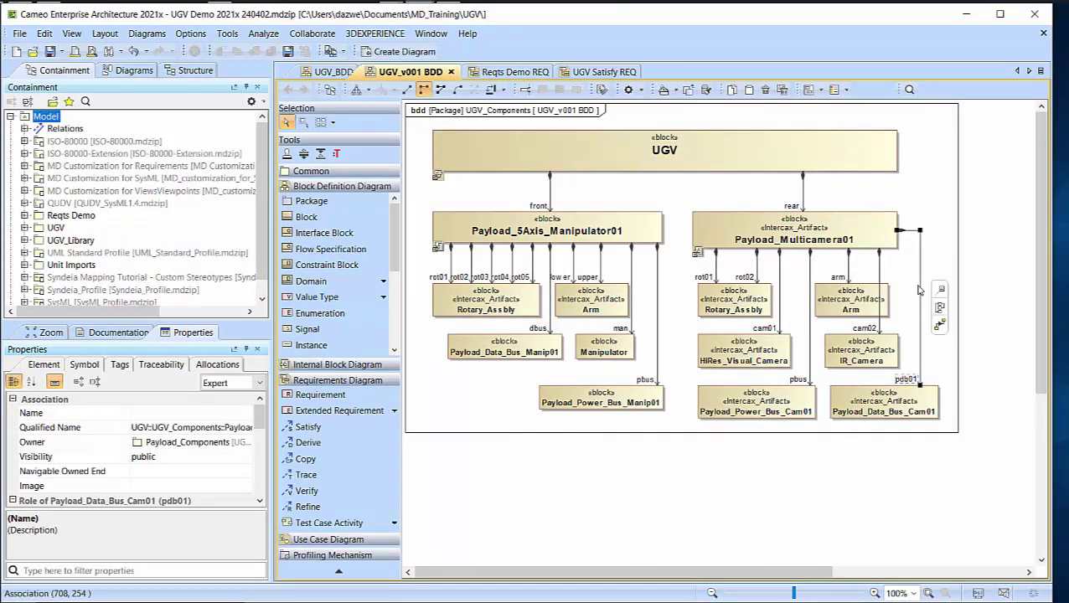
left_click(918, 290)
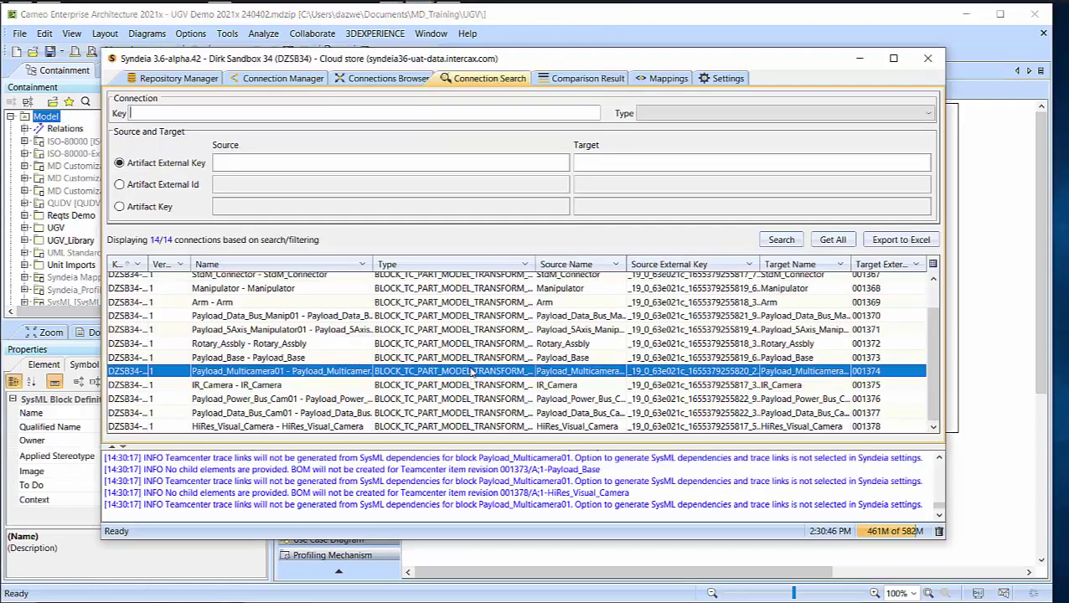
right_click(472, 374)
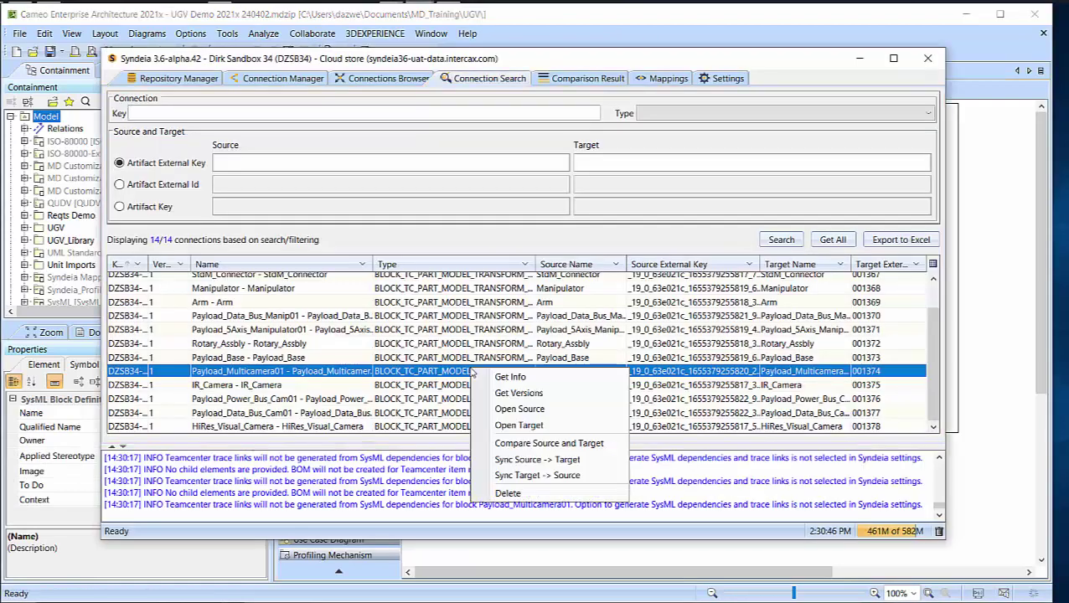
Compare Payload_Multicamera01's SysML source with Teamcenter, then sync Source to Target
left_click(566, 443)
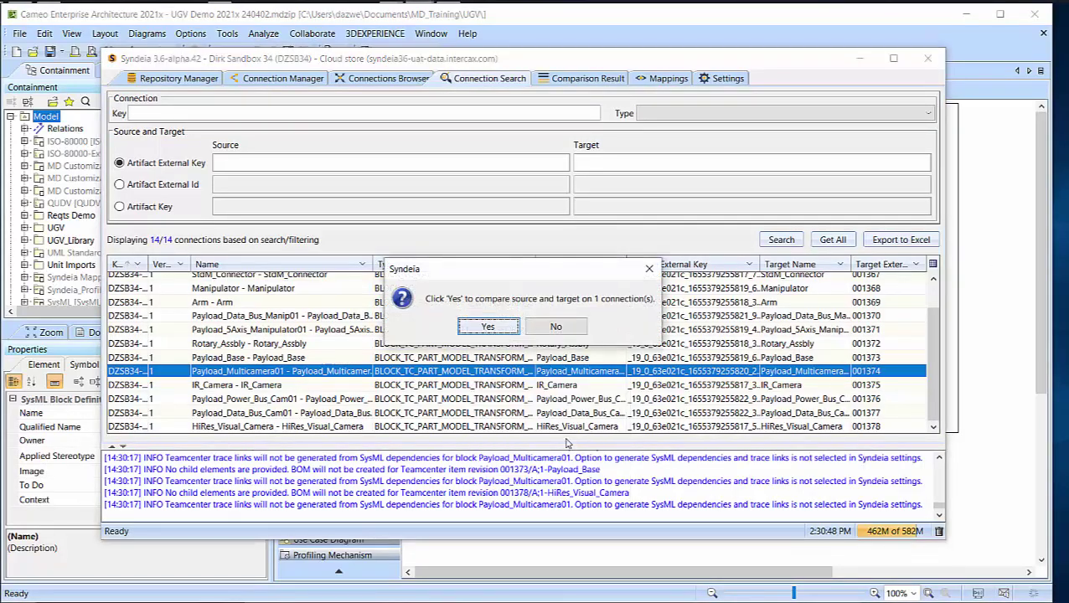
left_click(486, 329)
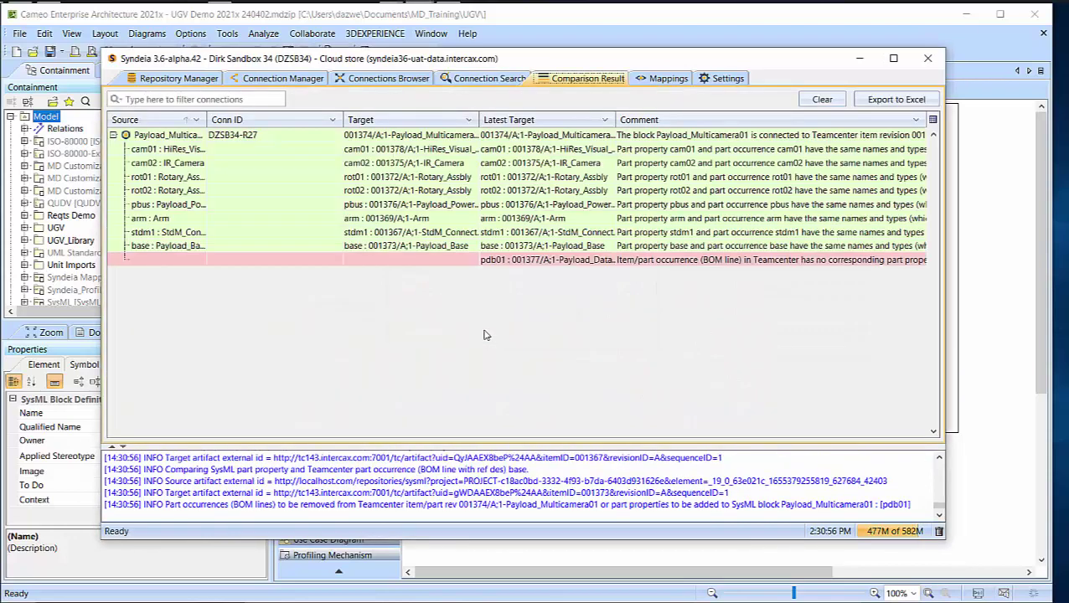
right_click(450, 138)
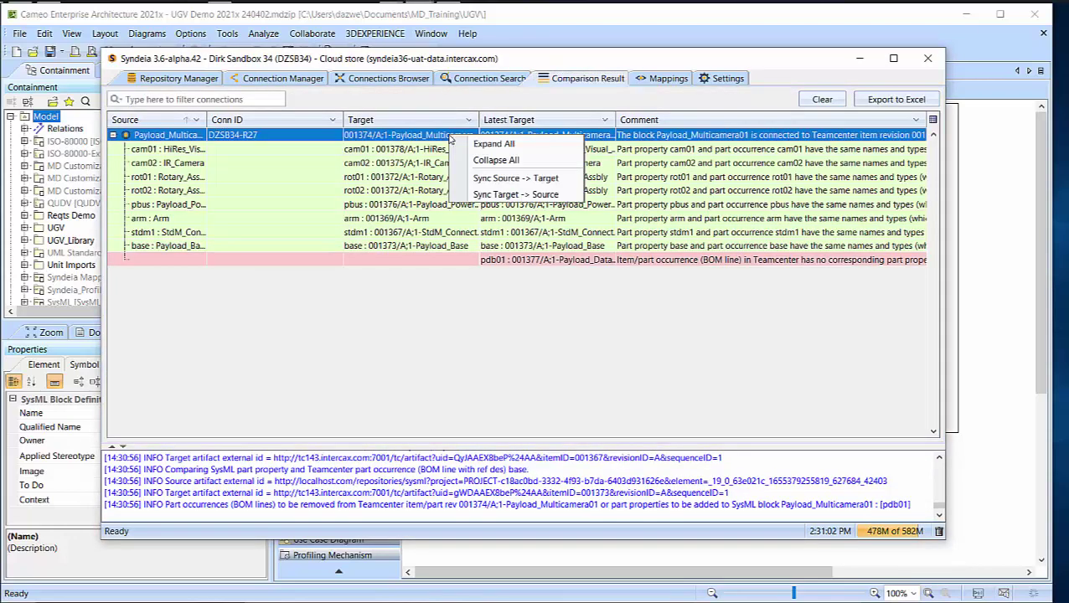
left_click(508, 179)
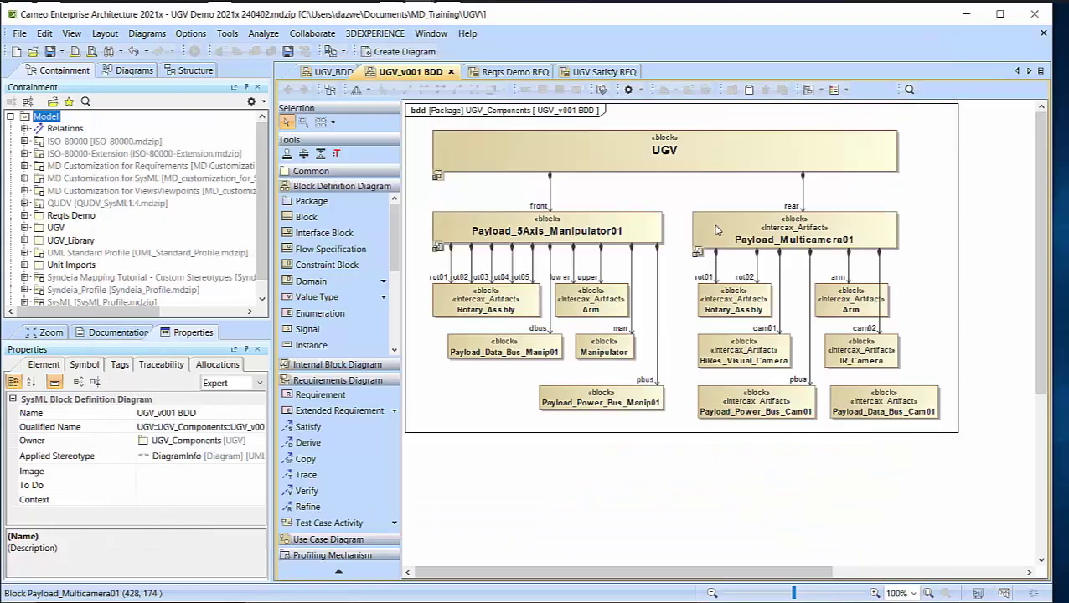
Open Payload_Multicamera01's connected Teamcenter item (revision B) from Cameo via Syndeia
right_click(718, 228)
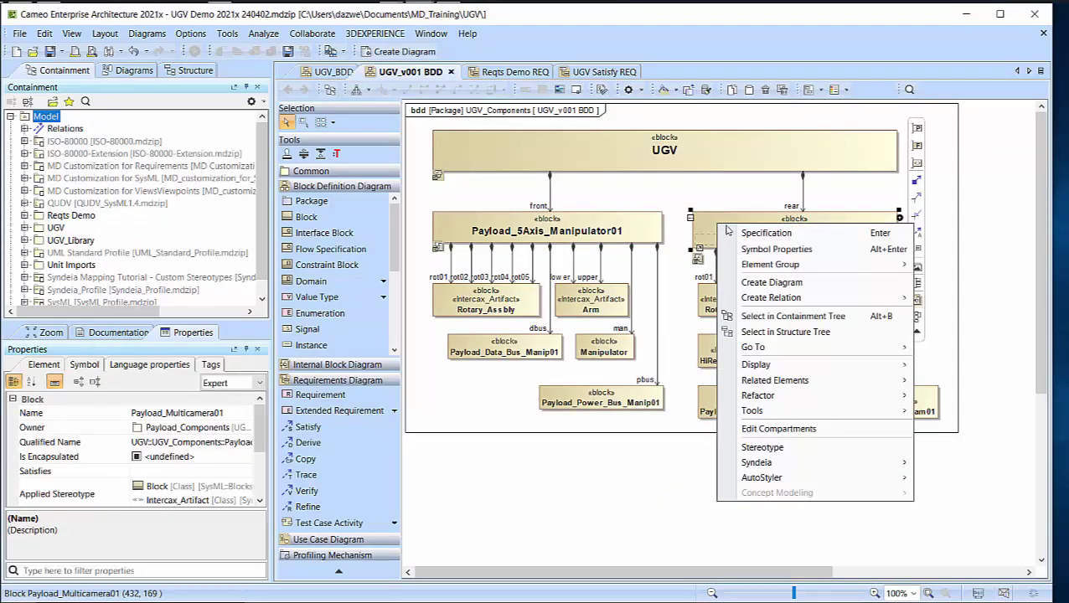
mouse_move(910, 467)
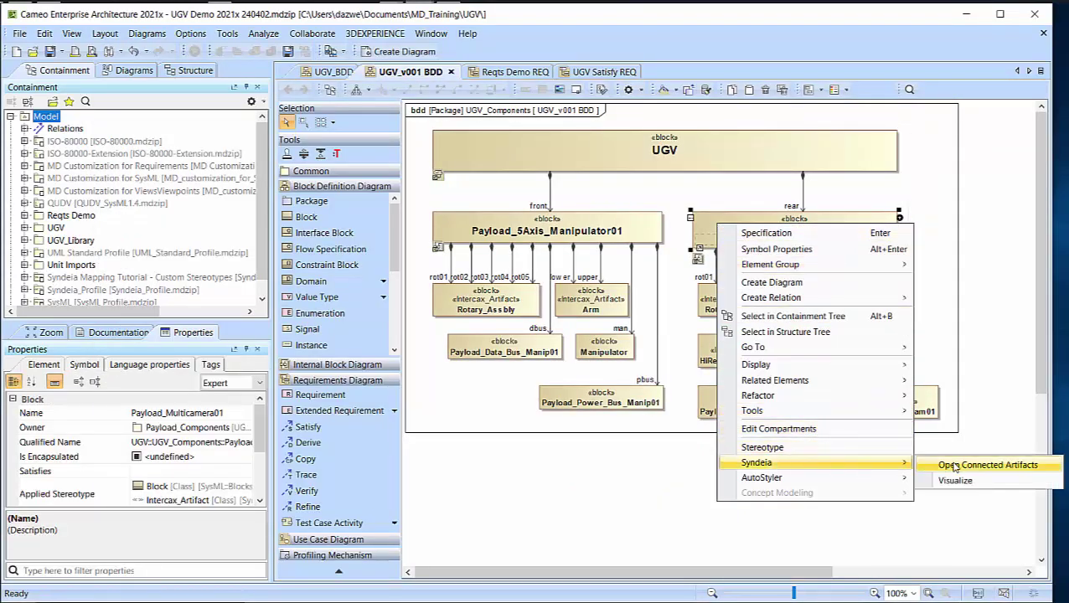
left_click(987, 464)
left_click(395, 247)
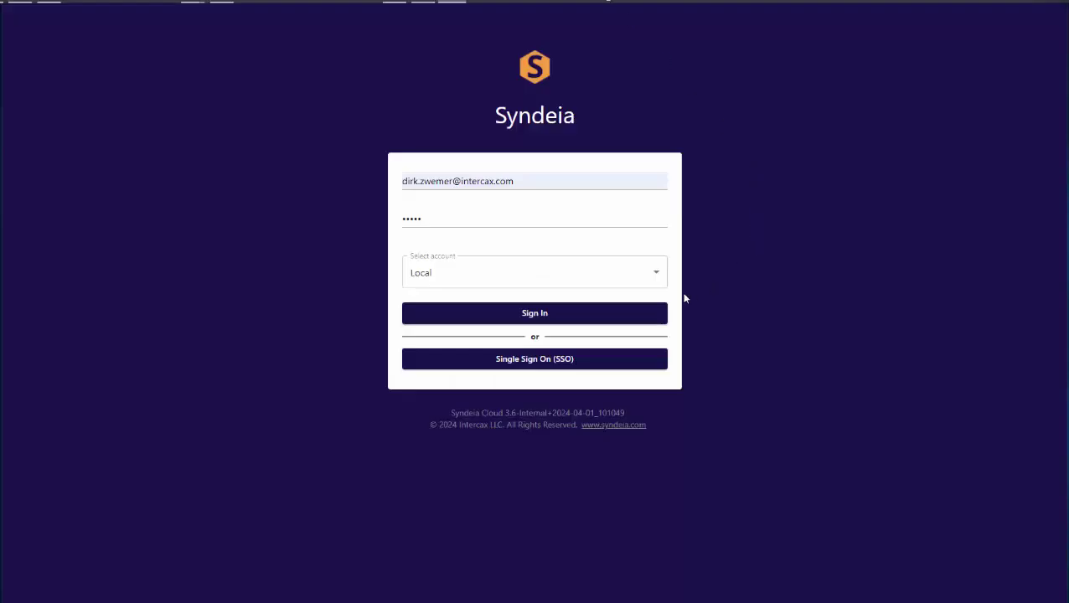
Sign in to Syndeia Cloud and open the Unmanned Ground Vehicle 02 project's analytics home
left_click(611, 312)
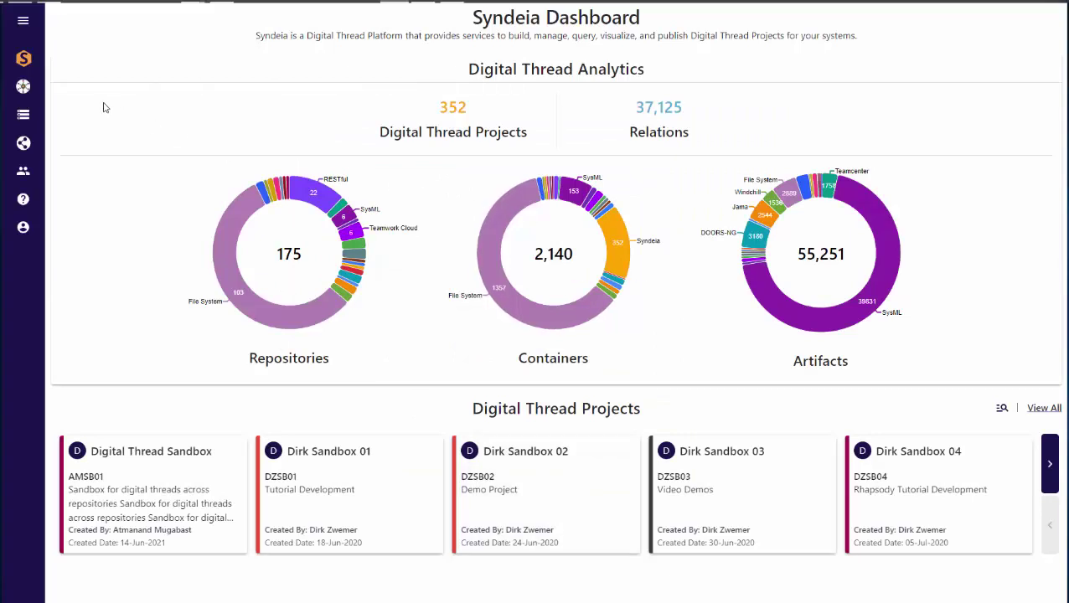
left_click(23, 88)
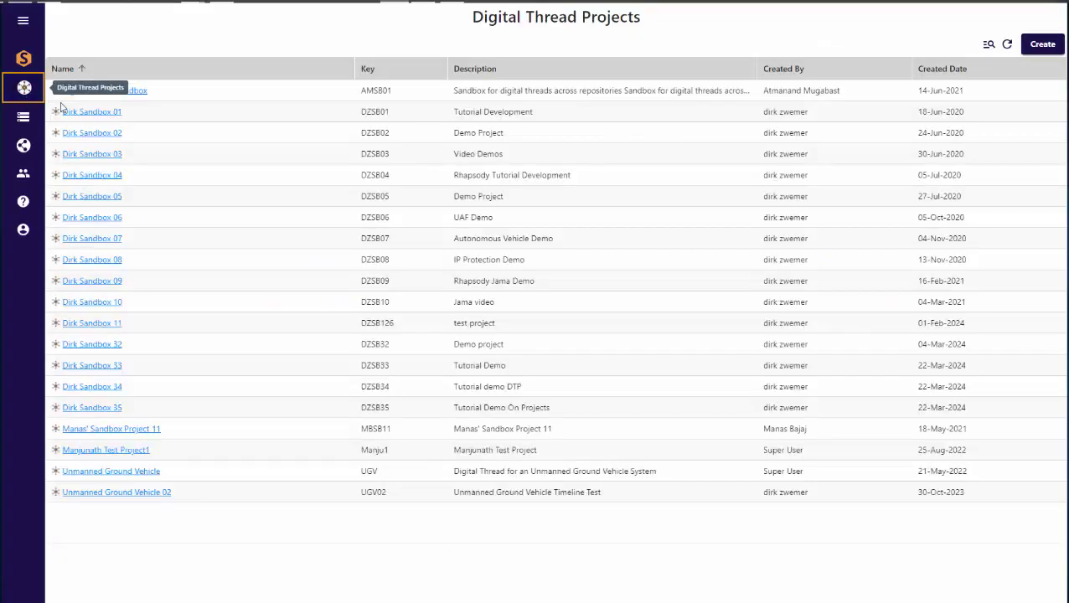
left_click(165, 492)
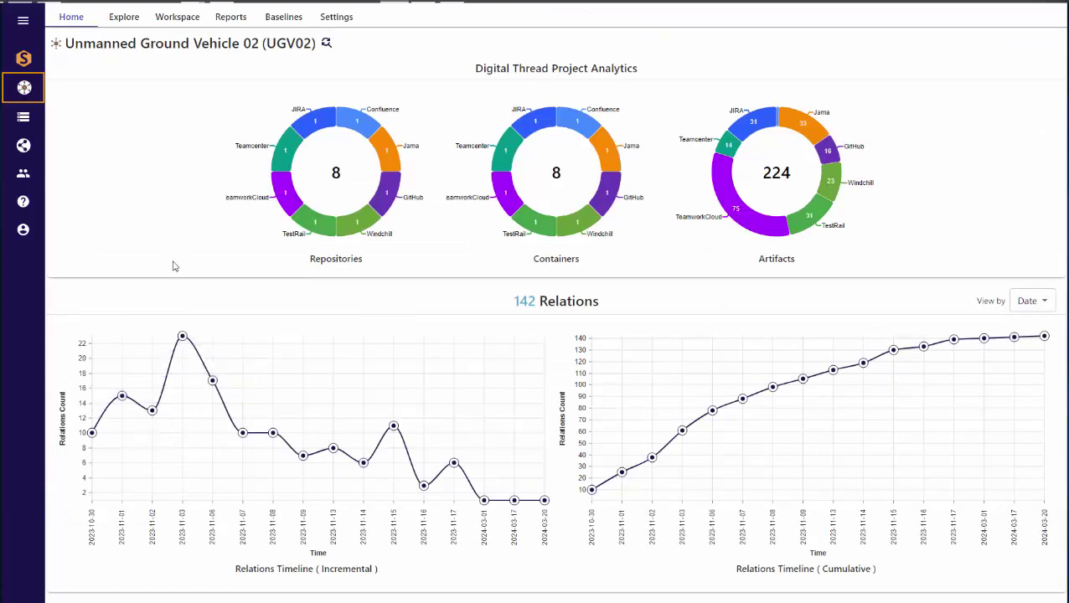
Show the Jama requirement UGV_Performance_Reqts as a single node in the workspace Graph View
left_click(178, 18)
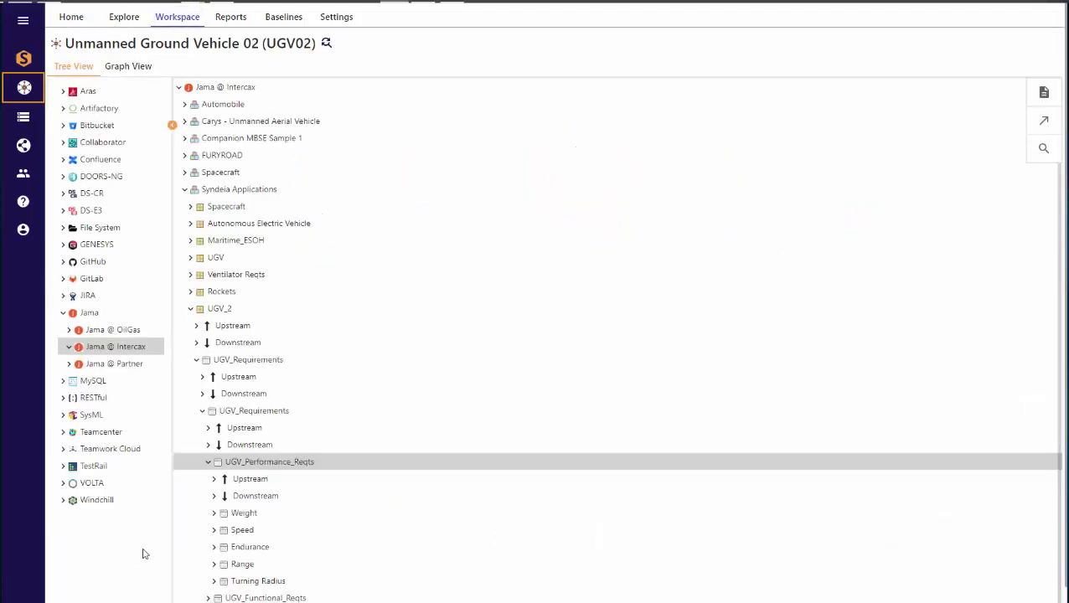
right_click(262, 468)
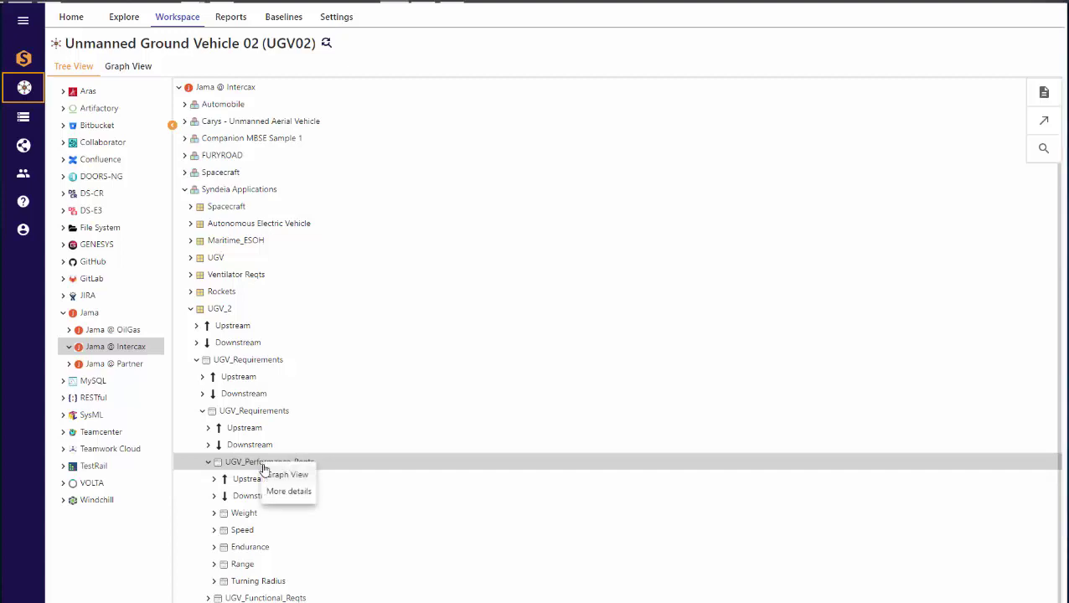
left_click(289, 475)
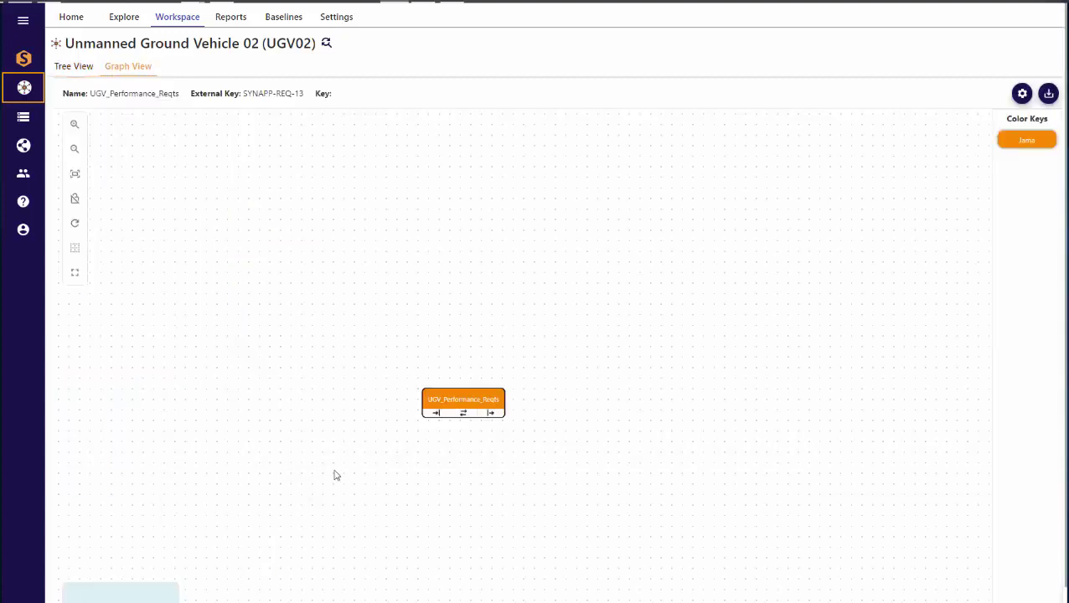
Expand UGV_Performance_Reqts and Weight links across Jama and Teamwork Cloud nodes, then view Reports
left_click(463, 413)
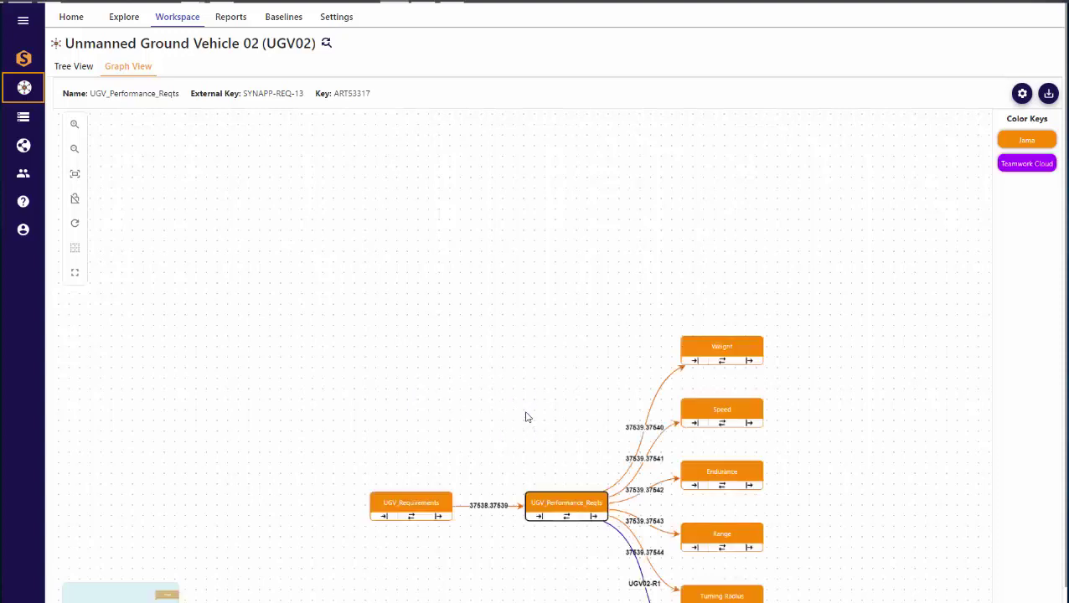
left_click_drag(556, 463, 451, 247)
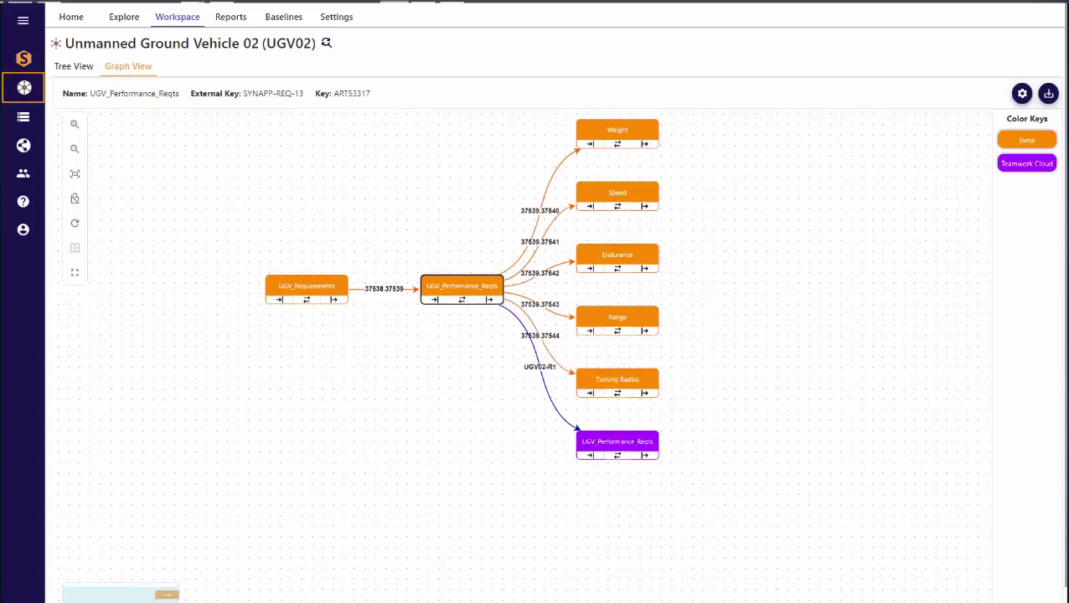
left_click(616, 455)
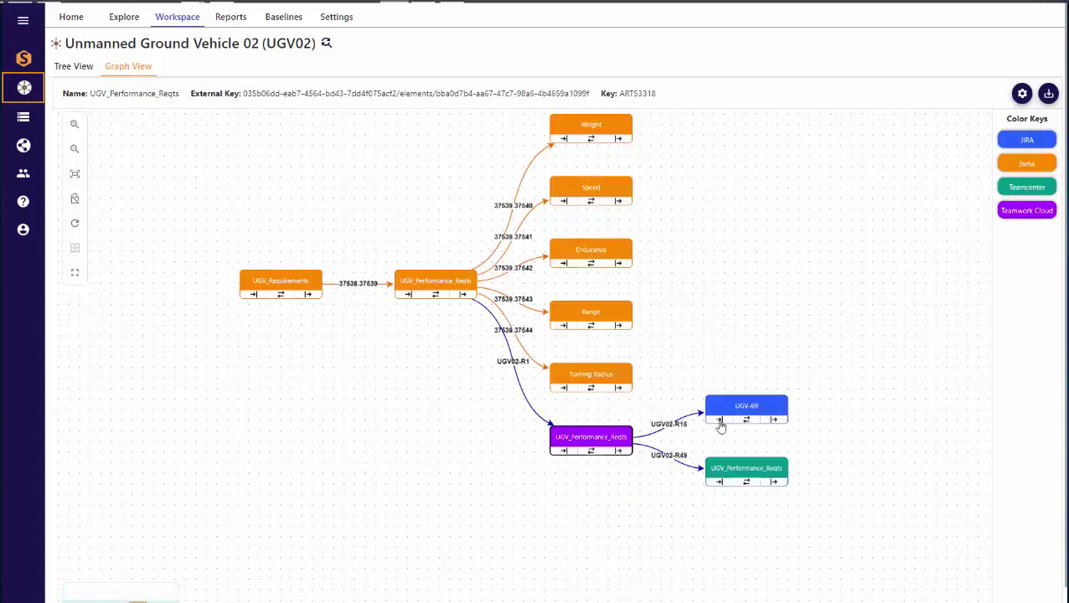
left_click(591, 138)
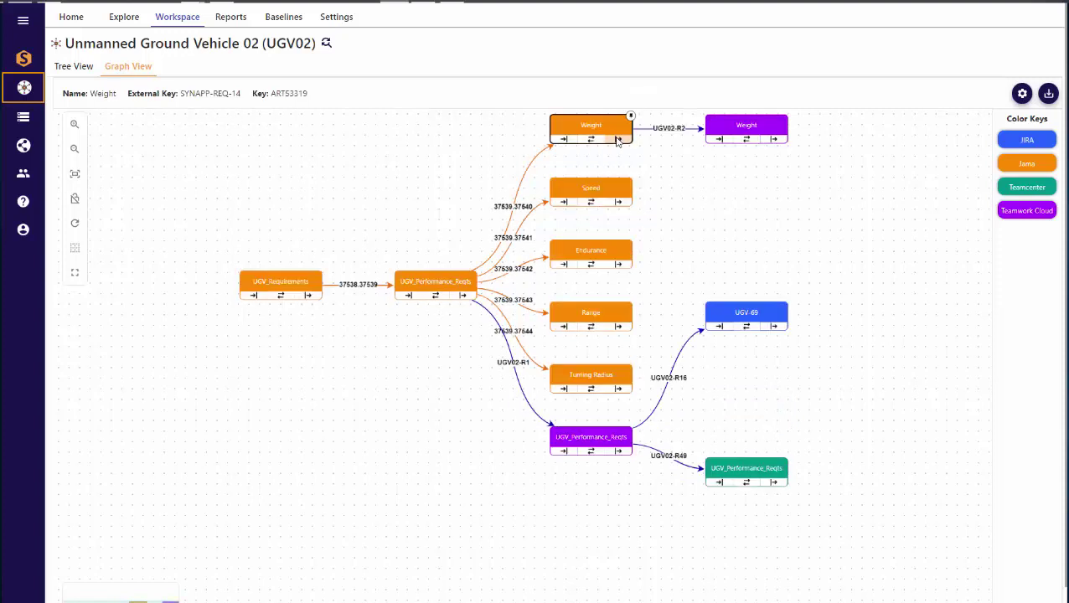
left_click(746, 139)
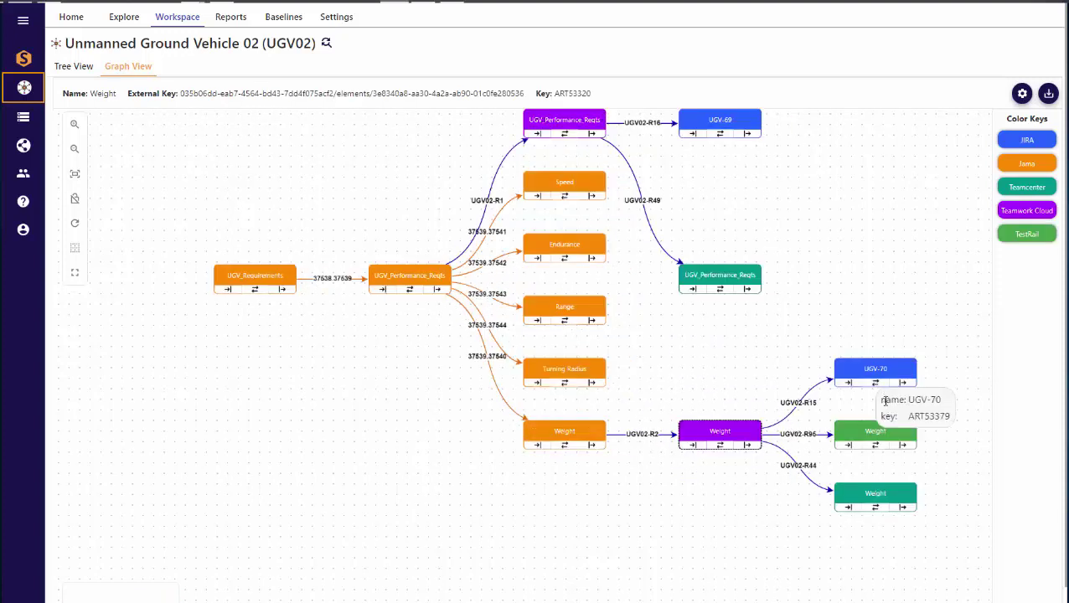
left_click(231, 16)
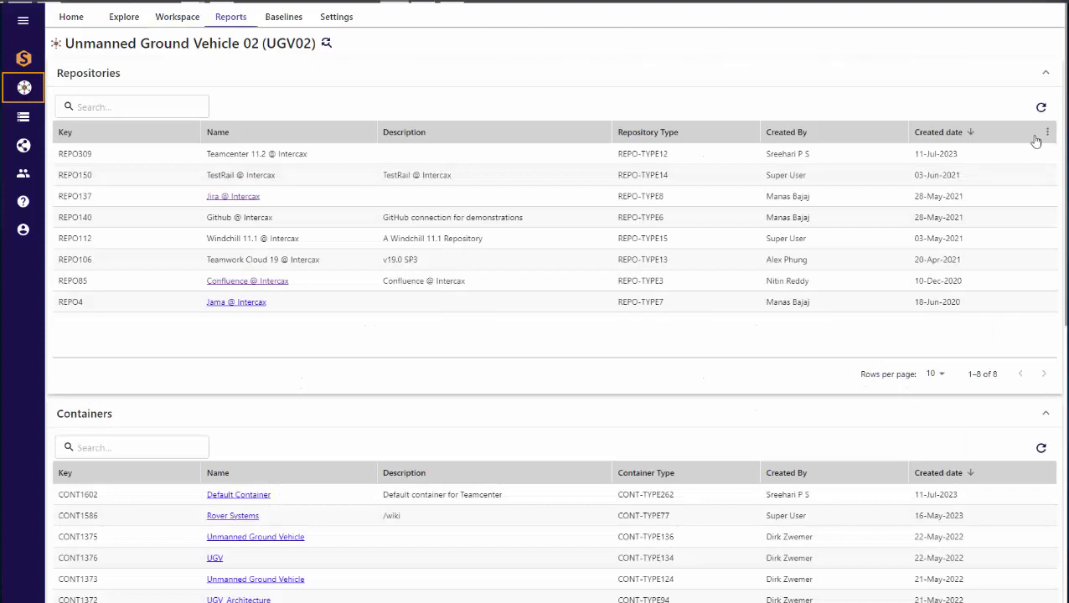
Review the Jira and Jama report sections, then view the three UGV 02 baselines
scroll(1066, 240, "down", 1)
scroll(1066, 240, "down", 5)
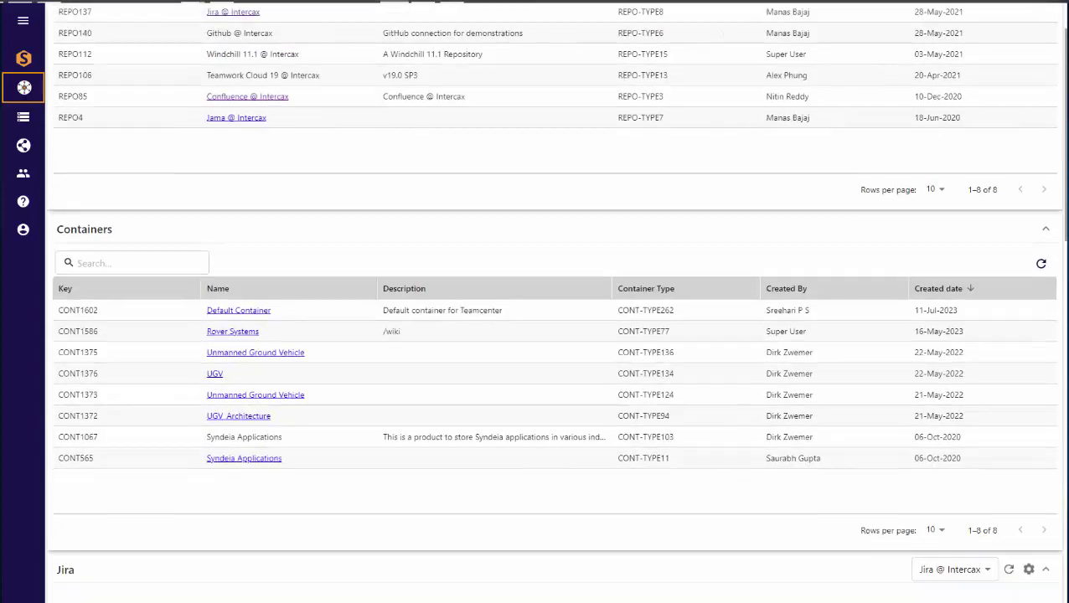
scroll(556, 302, "down", 4)
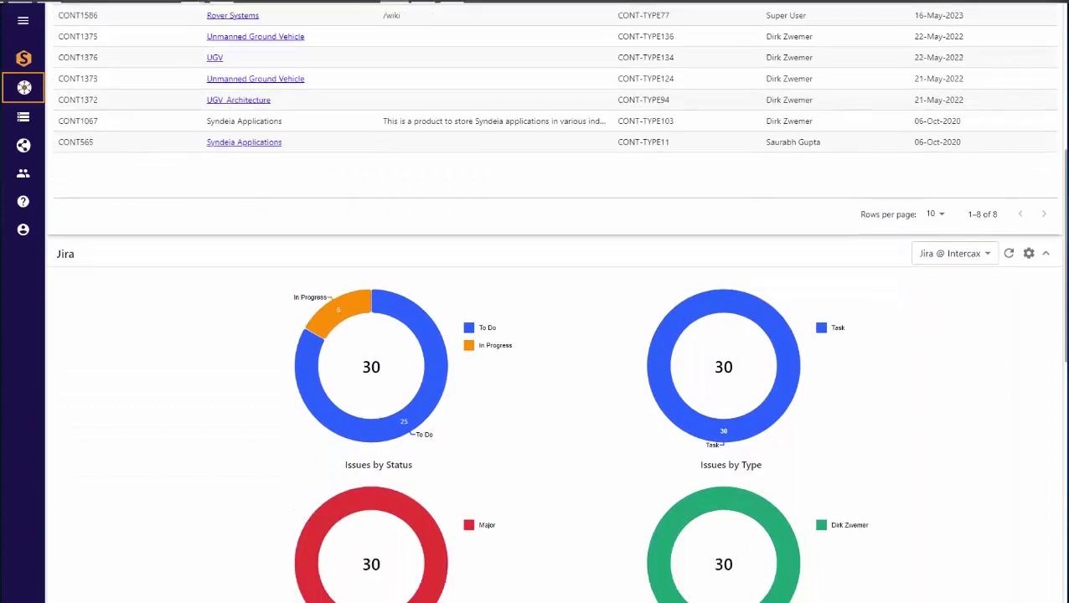
scroll(556, 302, "down", 1)
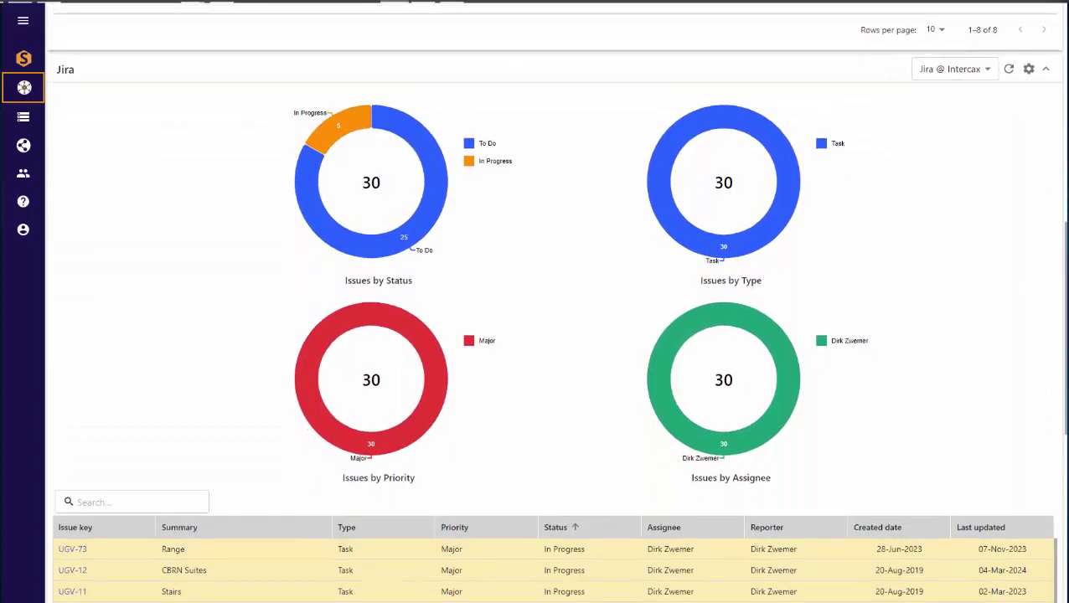
scroll(556, 301, "down", 4)
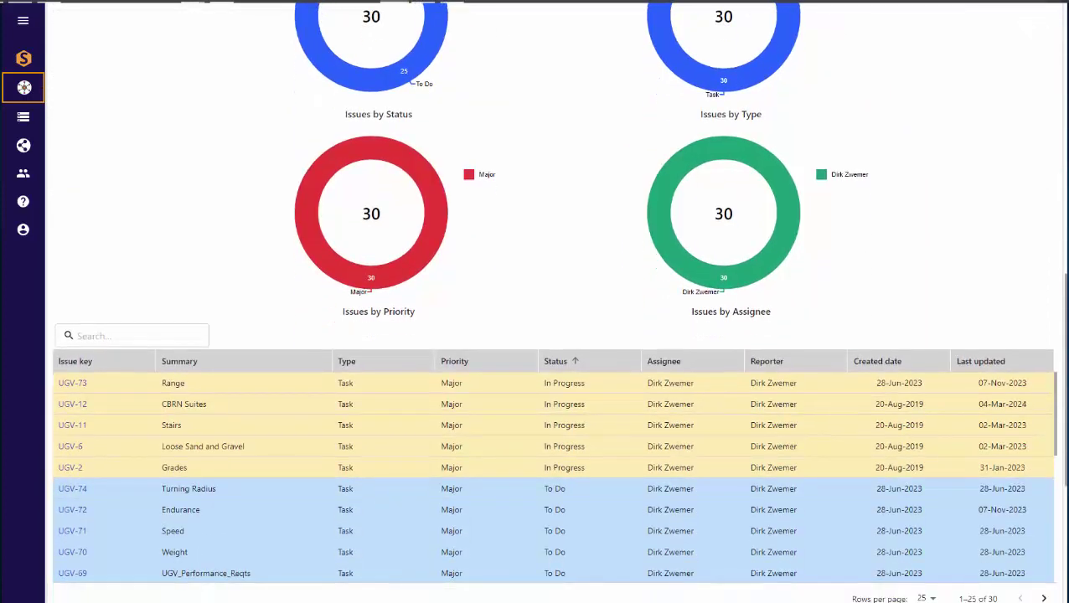
scroll(556, 301, "down", 5)
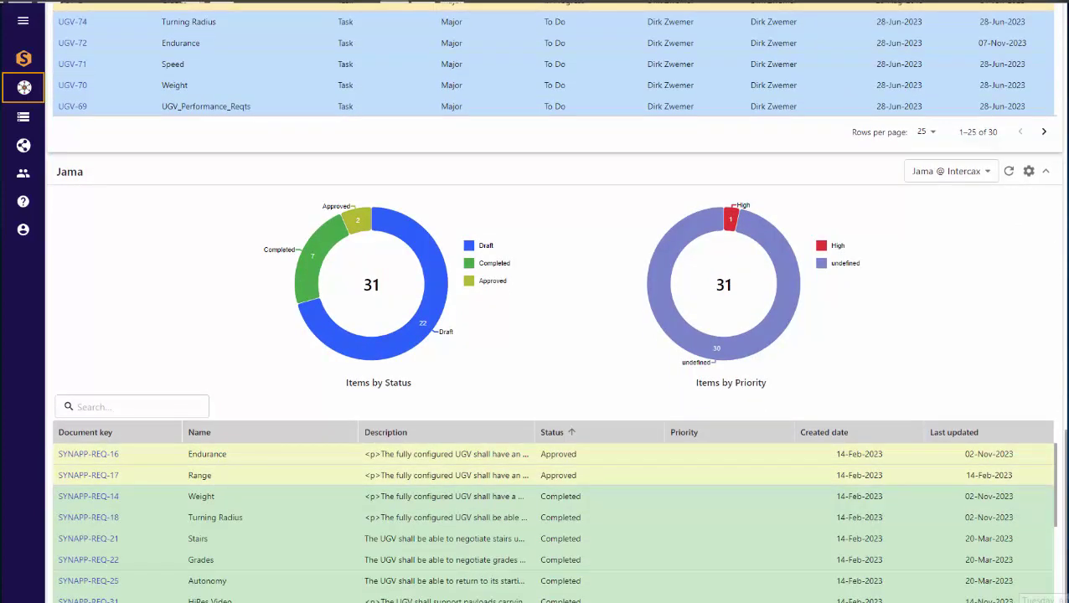
left_click(283, 17)
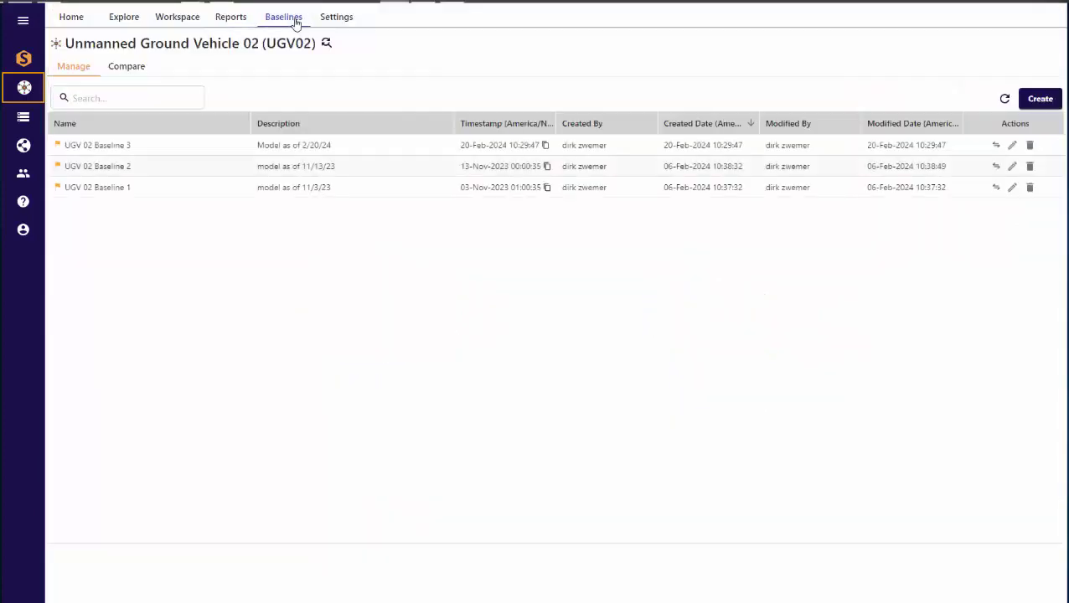
Compare UGV 02 Baseline 2 against Baseline 3, filtering to updated and deleted relations
left_click(131, 71)
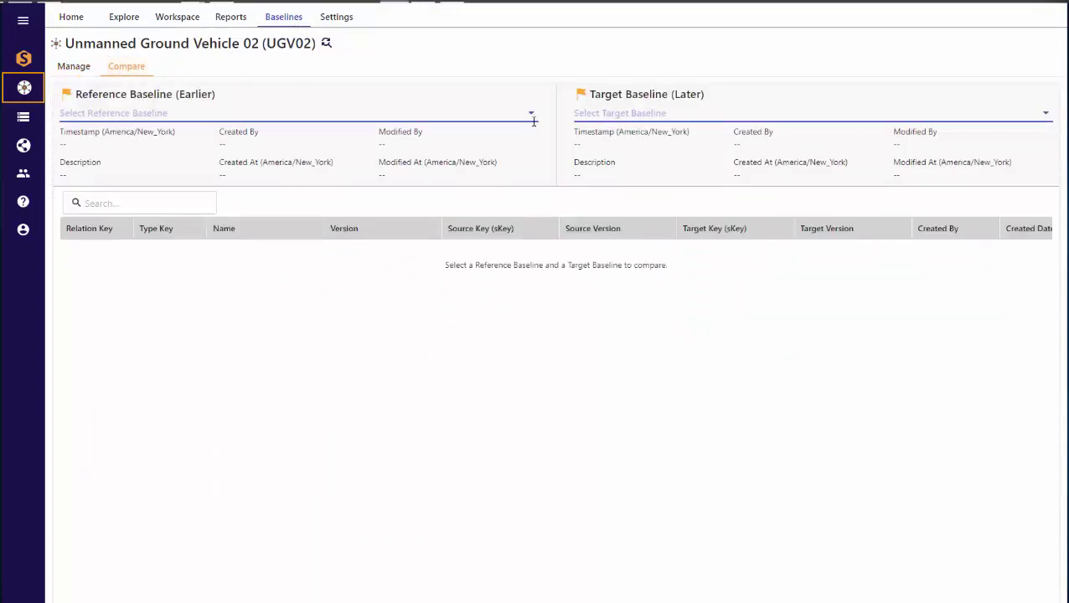
left_click(533, 117)
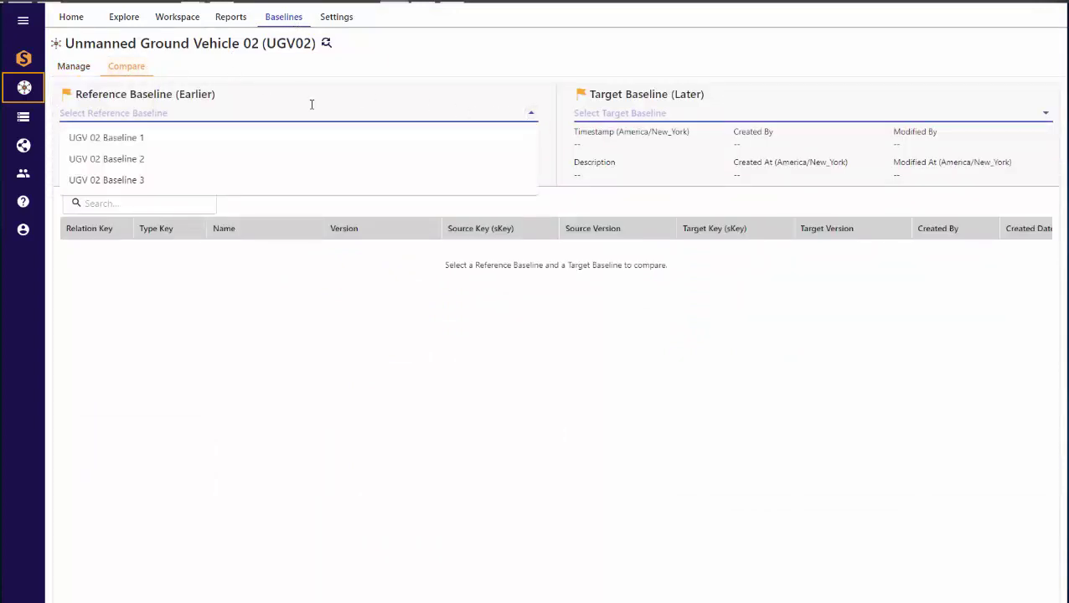
left_click(132, 159)
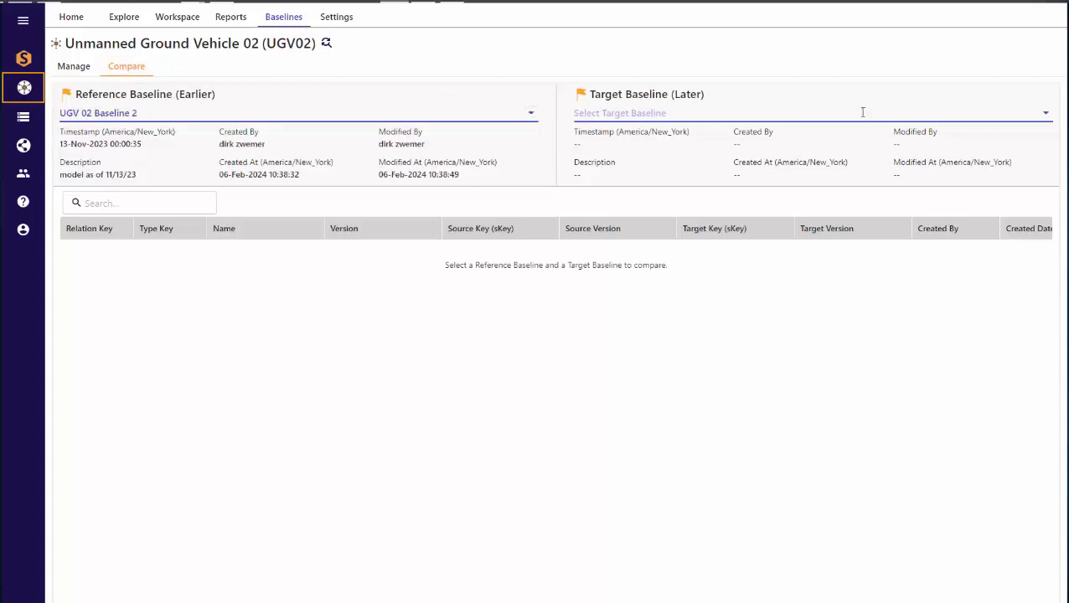
left_click(1045, 117)
left_click(659, 164)
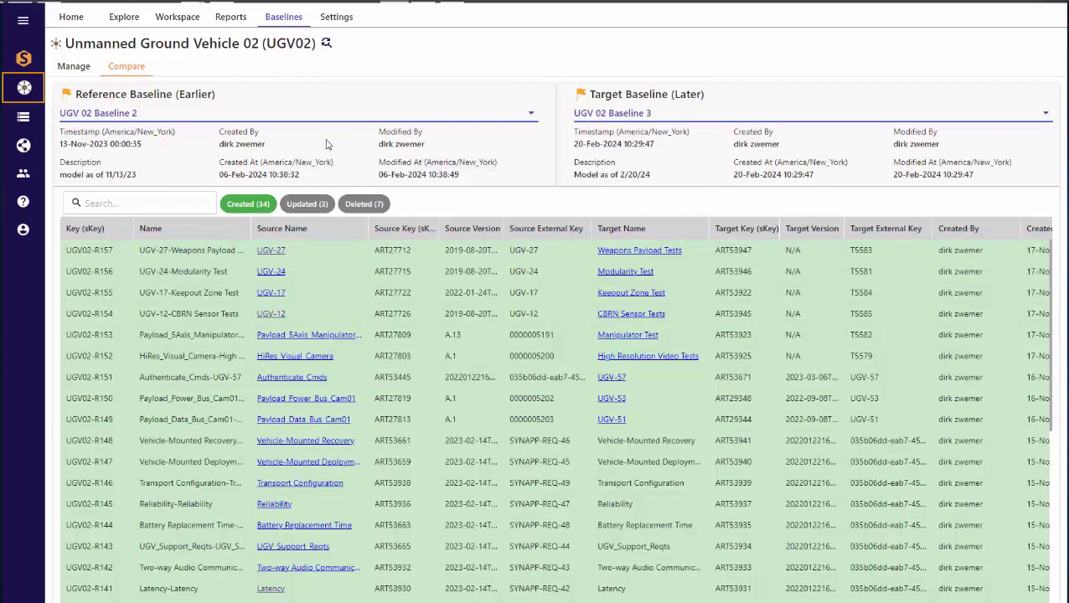
left_click(311, 207)
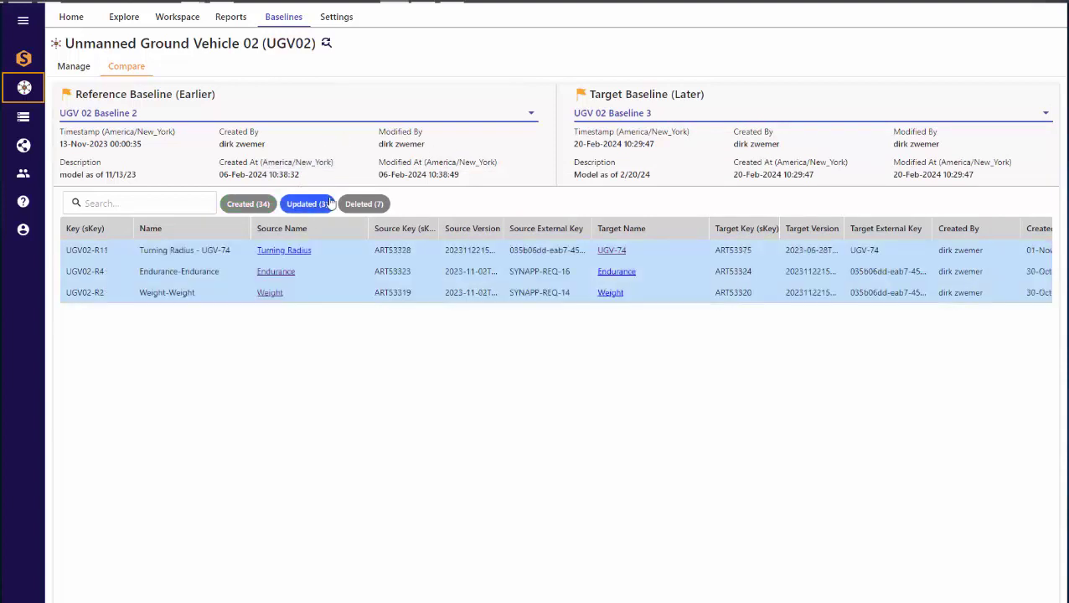
left_click(358, 206)
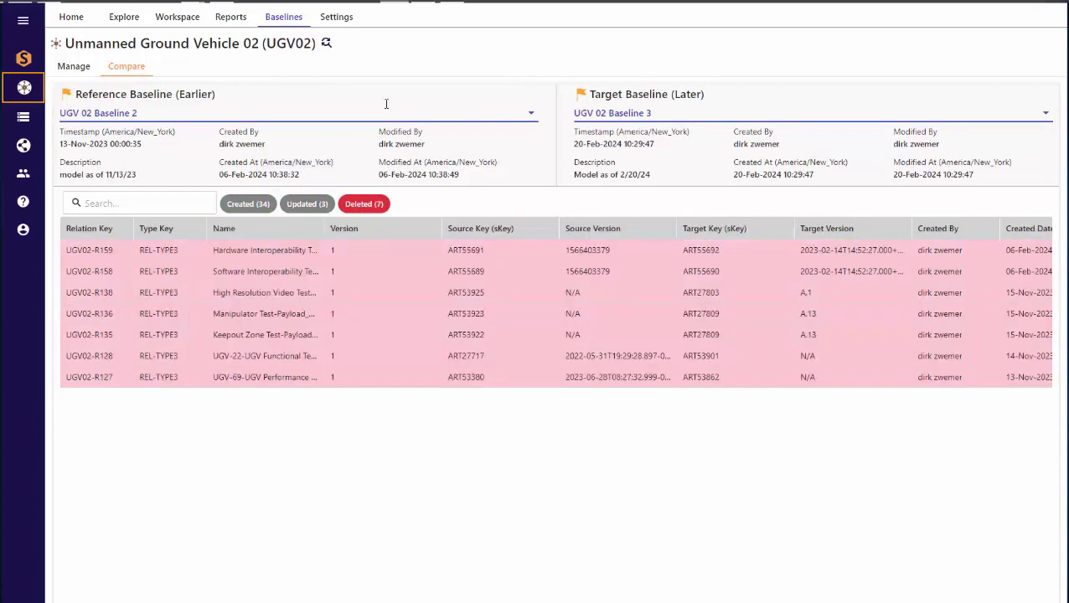
left_click(126, 20)
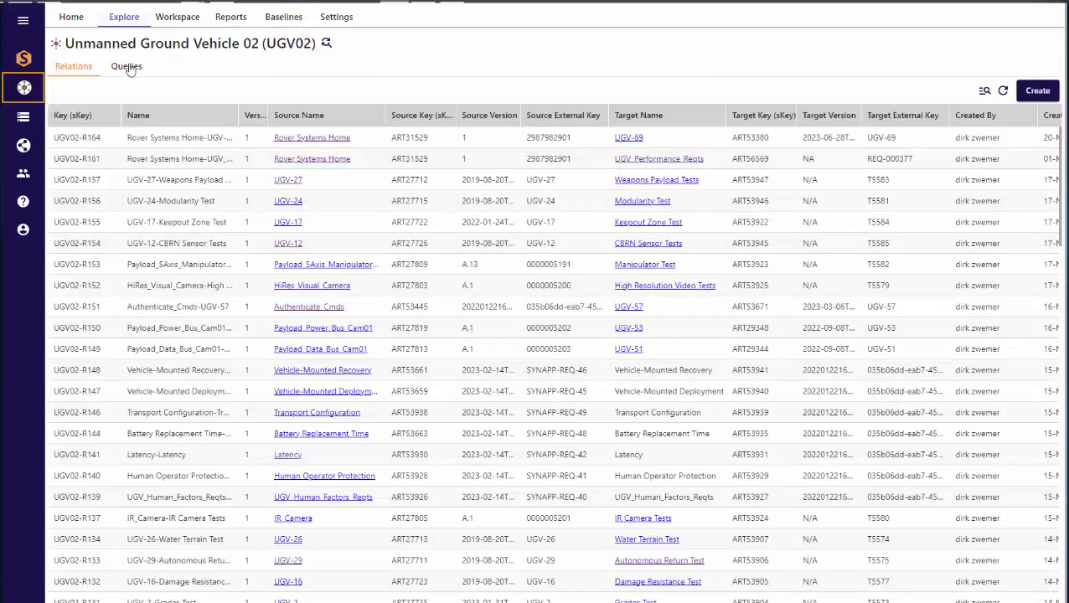
Run UGV02's saved queries 1b and 4, 'Relations updated since creation'
left_click(127, 66)
left_click(274, 158)
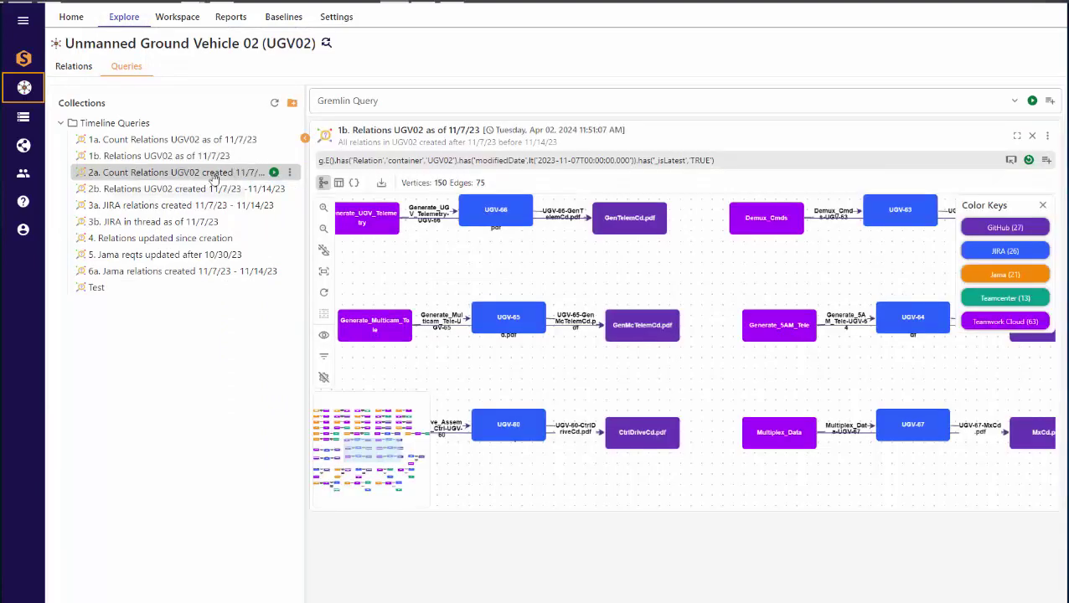
left_click(274, 238)
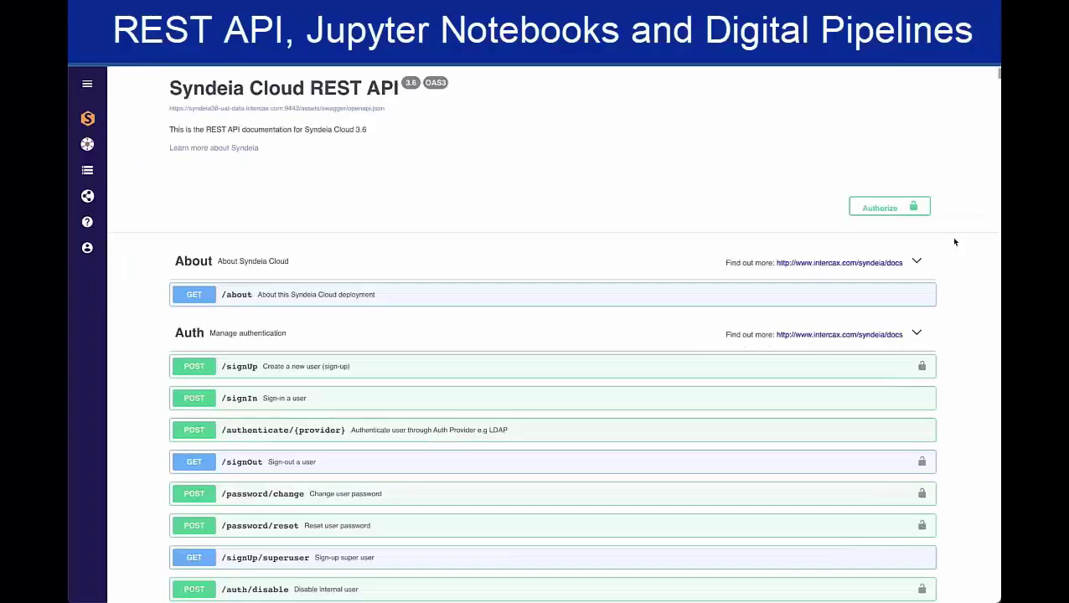
scroll(954, 242, "down", 3)
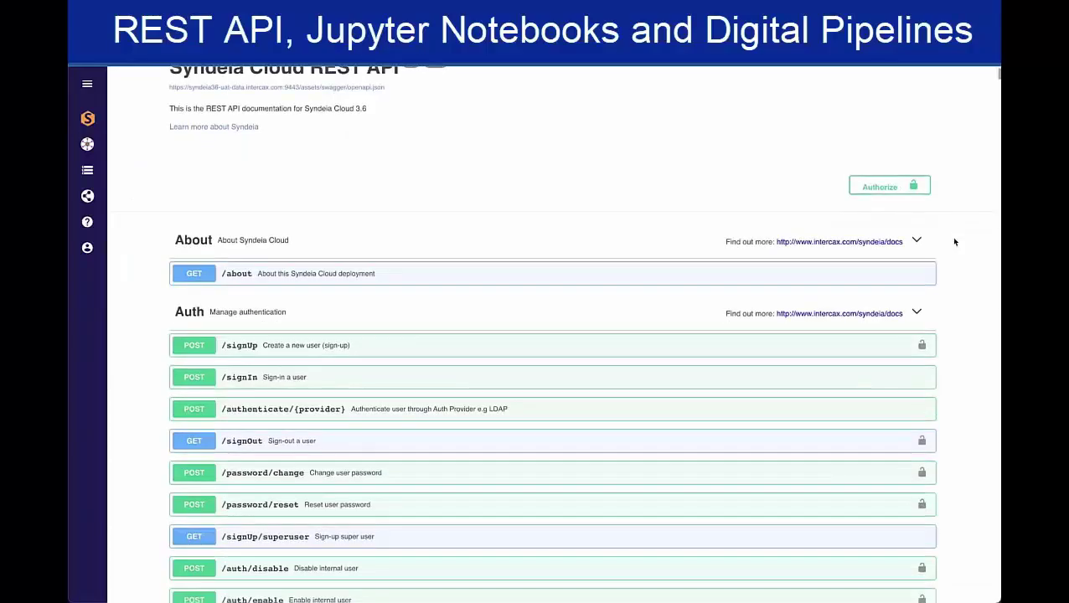
Scroll through the Swagger REST API docs and search the page for Jira
scroll(954, 242, "down", 1)
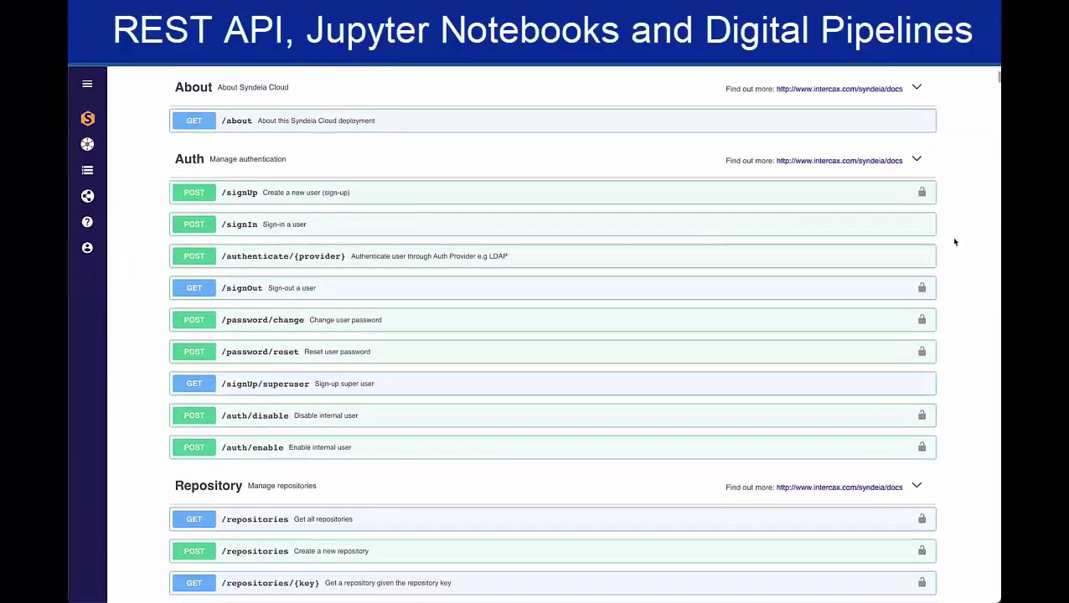
scroll(954, 242, "down", 15)
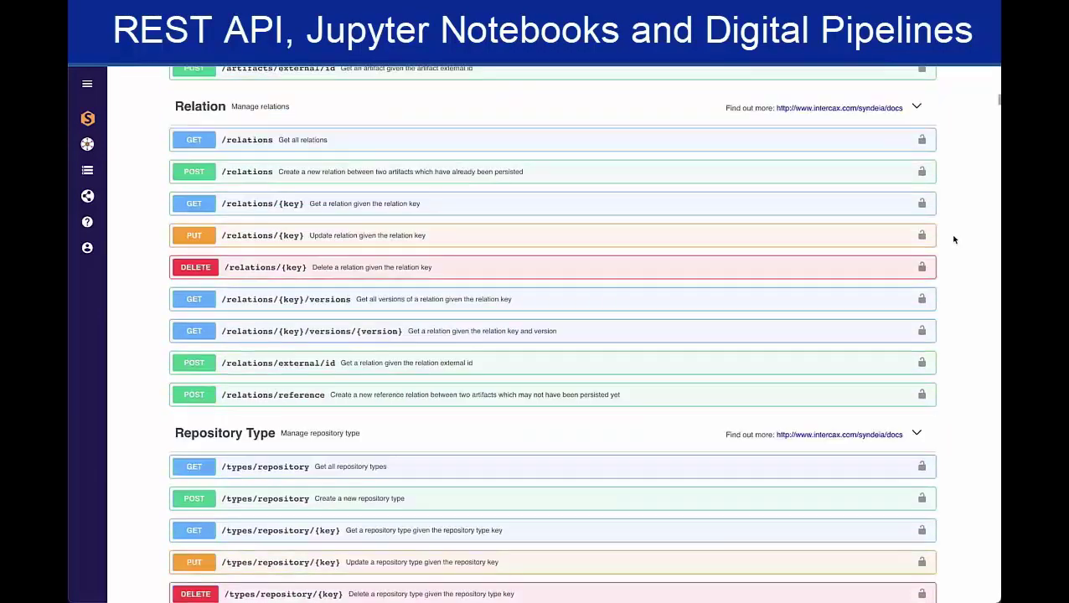
scroll(953, 240, "down", 3)
scroll(716, 303, "down", 16)
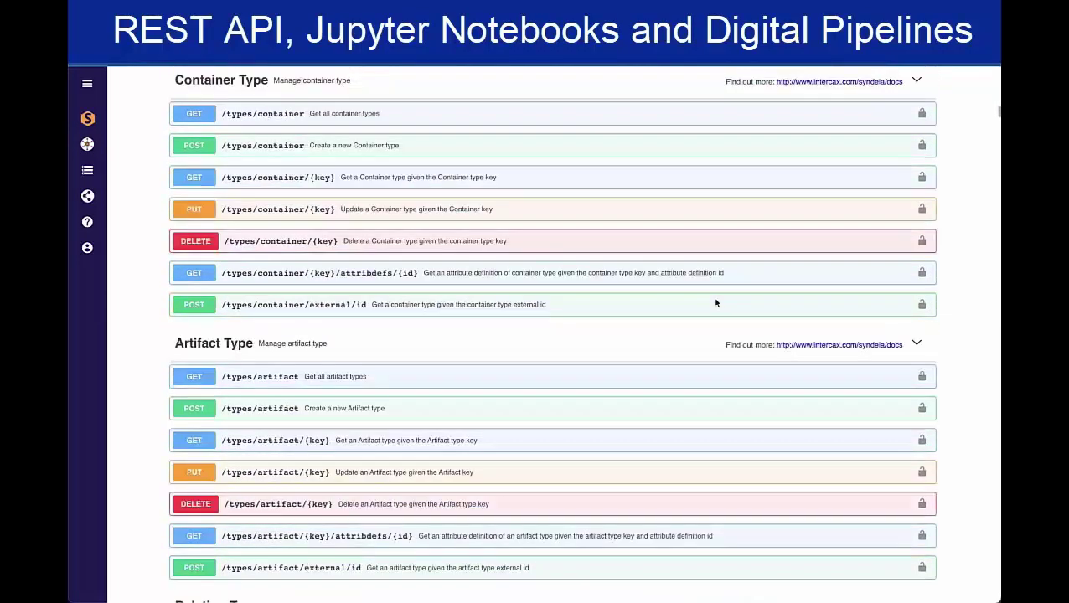
scroll(716, 303, "down", 20)
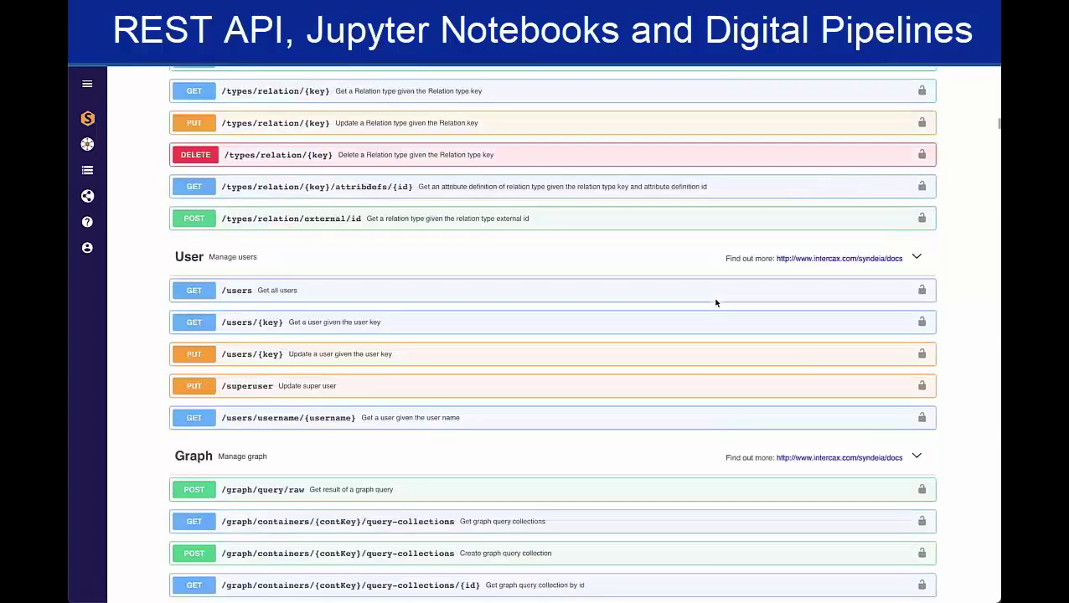
key("ctrl+f")
type("Jira")
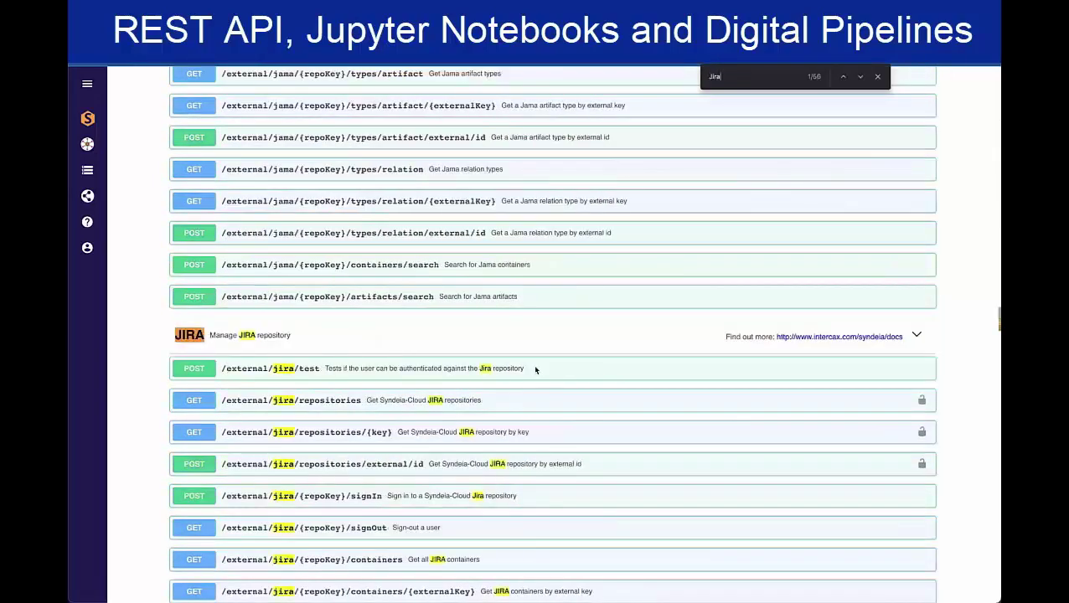
Search the docs for the Jama, DOORS, Teamcenter, then Windchill endpoints
key("BackSpace")
key("BackSpace")
key("BackSpace")
type("ama")
type("D")
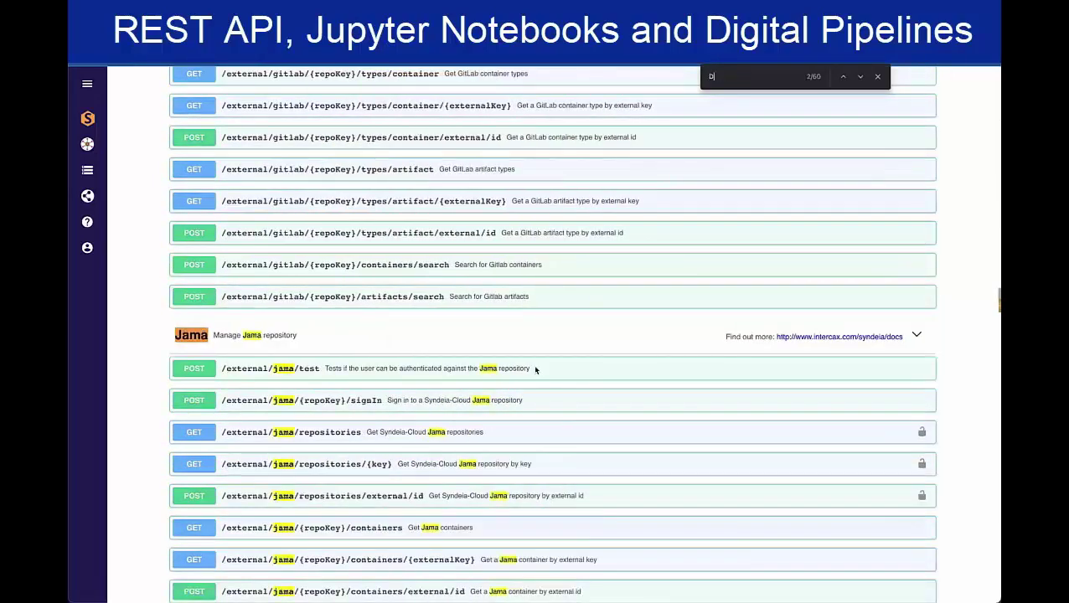
type("OORS")
key("BackSpace")
key("BackSpace")
key("BackSpace")
key("BackSpace")
key("BackSpace")
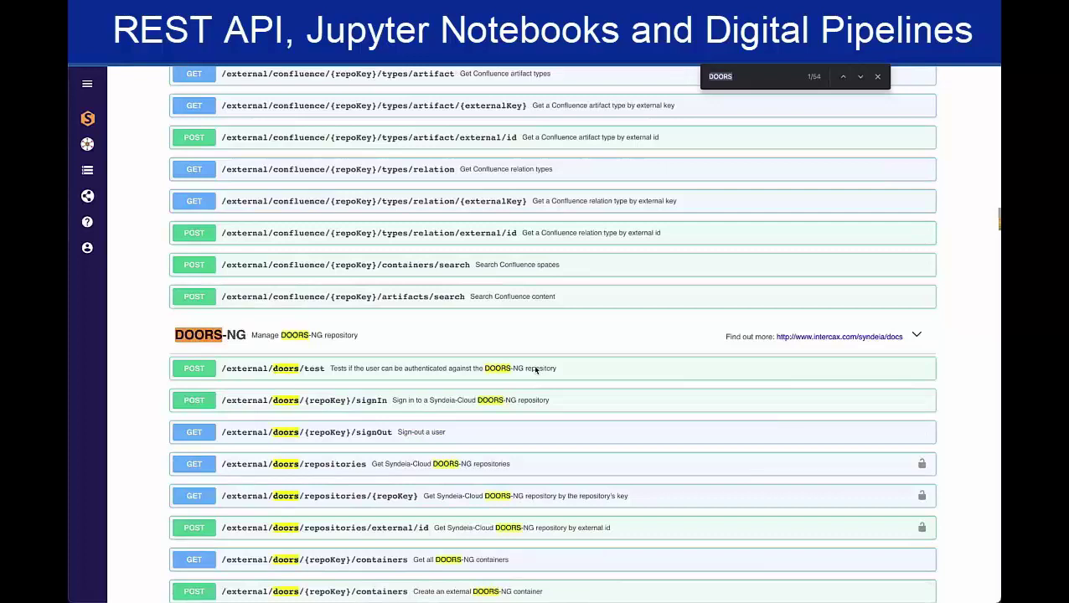
type("Teamcenter")
key("ctrl+a")
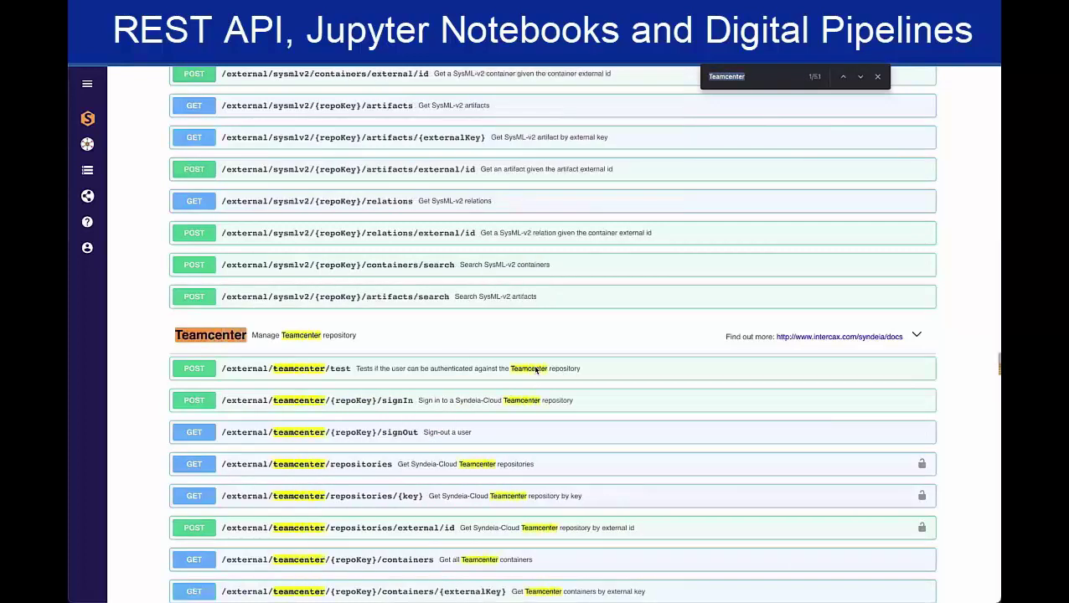
type("Windch")
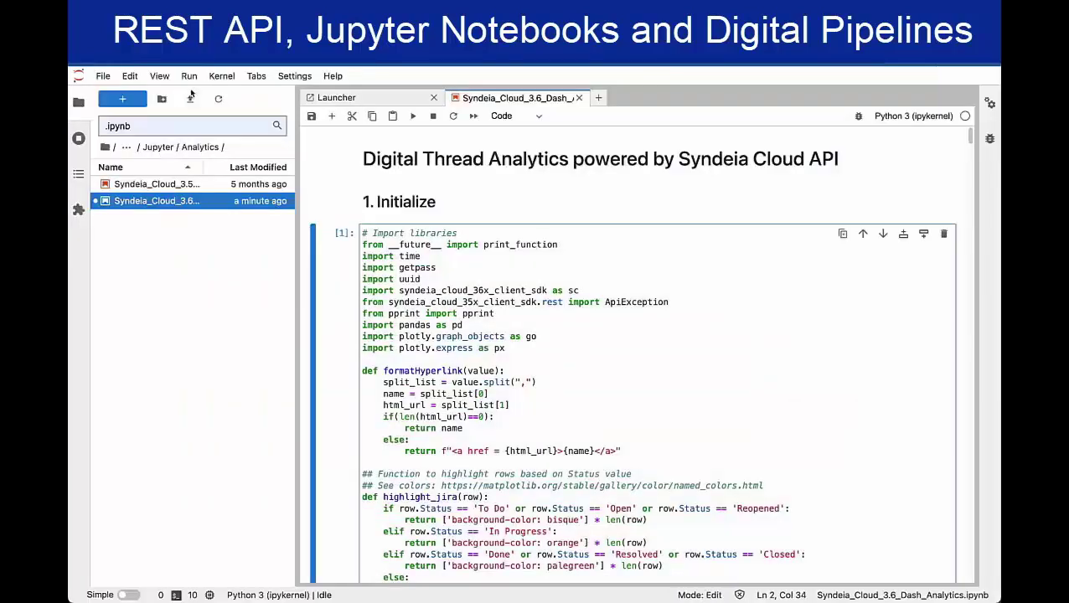
left_click(189, 76)
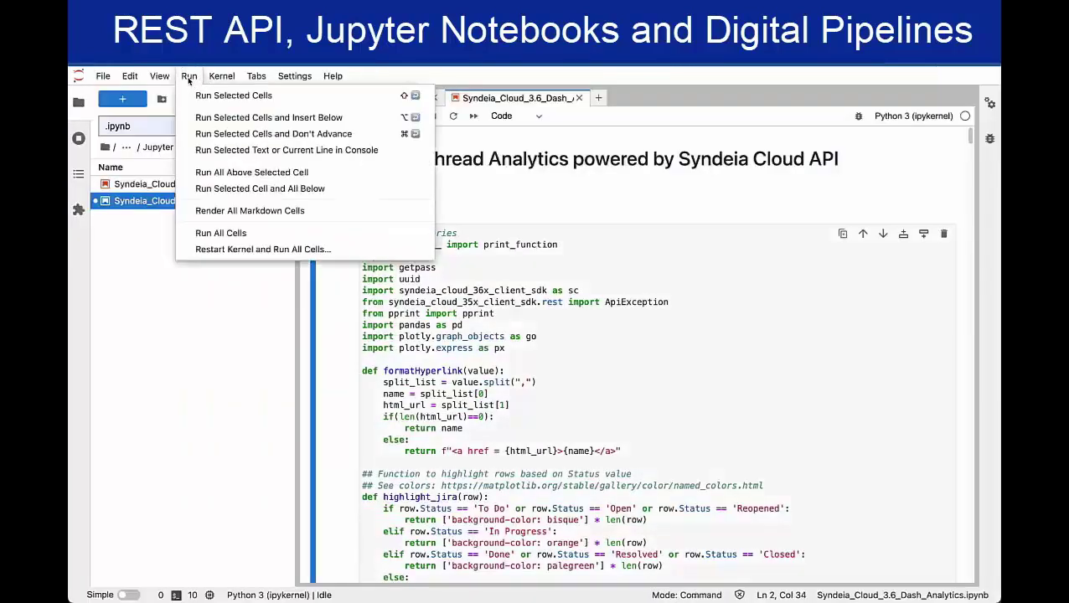
Run all notebook cells and review the artifacts-by-repository-type pie chart
left_click(239, 235)
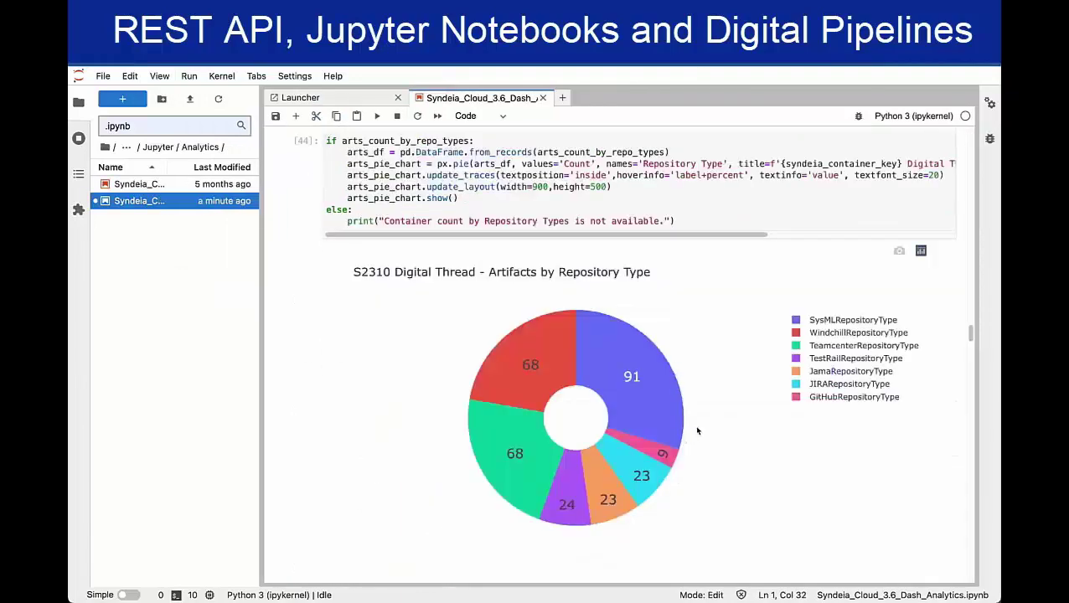
mouse_move(673, 399)
scroll(786, 488, "down", 3)
scroll(781, 478, "down", 15)
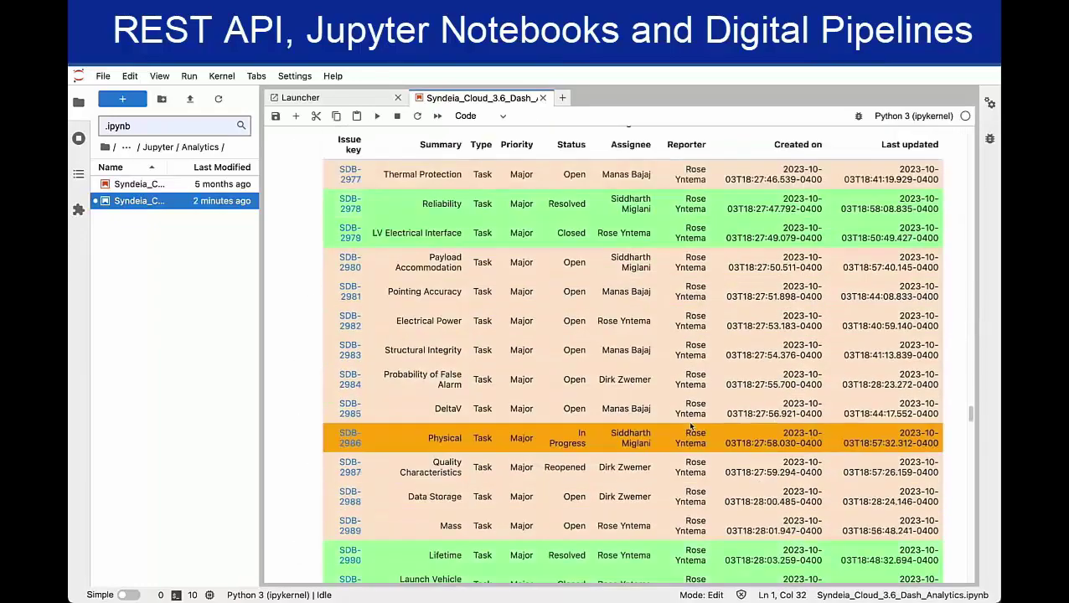
scroll(691, 428, "up", 1)
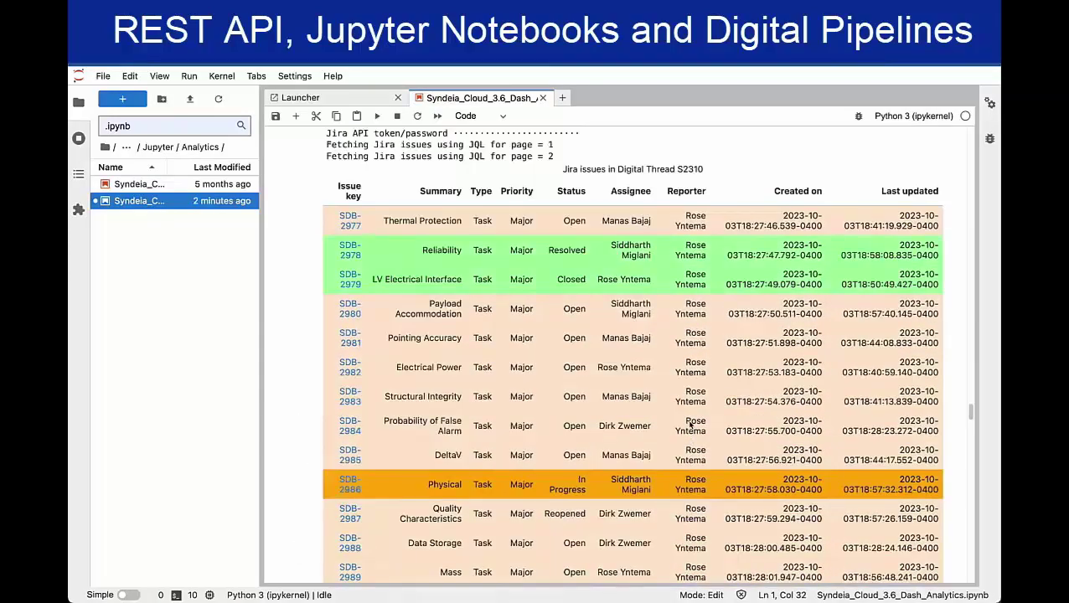
scroll(689, 423, "down", 5)
Scroll through the status-coloured Jira issues table output
left_click(488, 350)
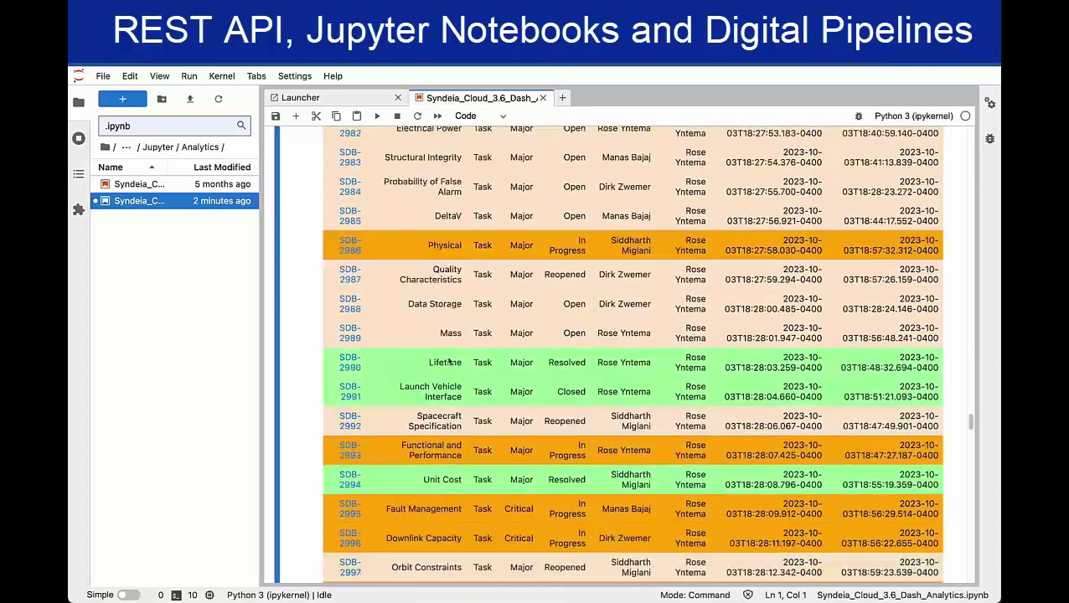
scroll(357, 351, "down", 2)
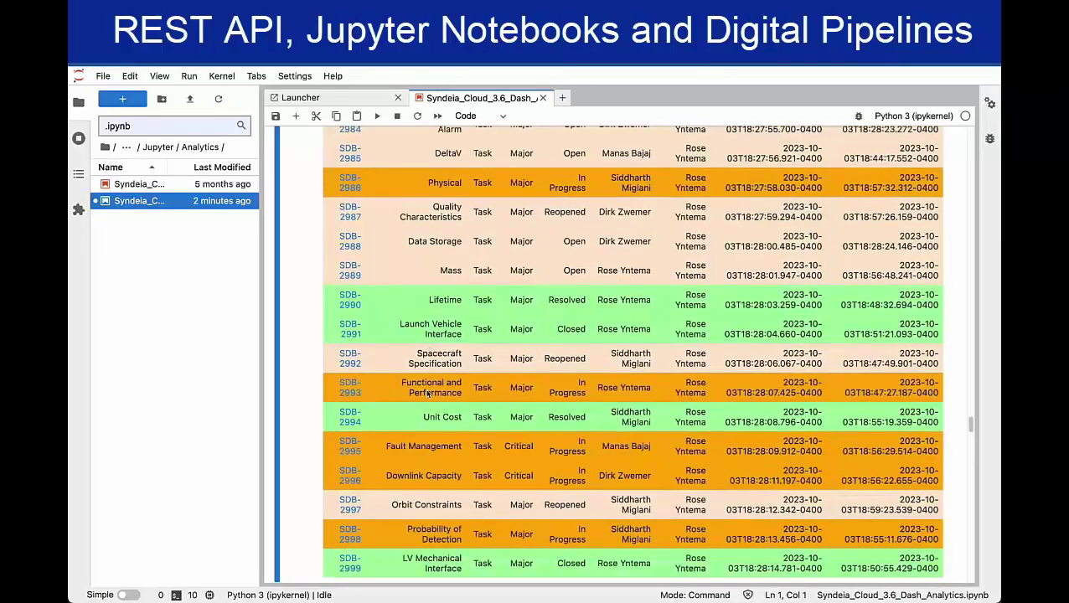
scroll(427, 393, "down", 2)
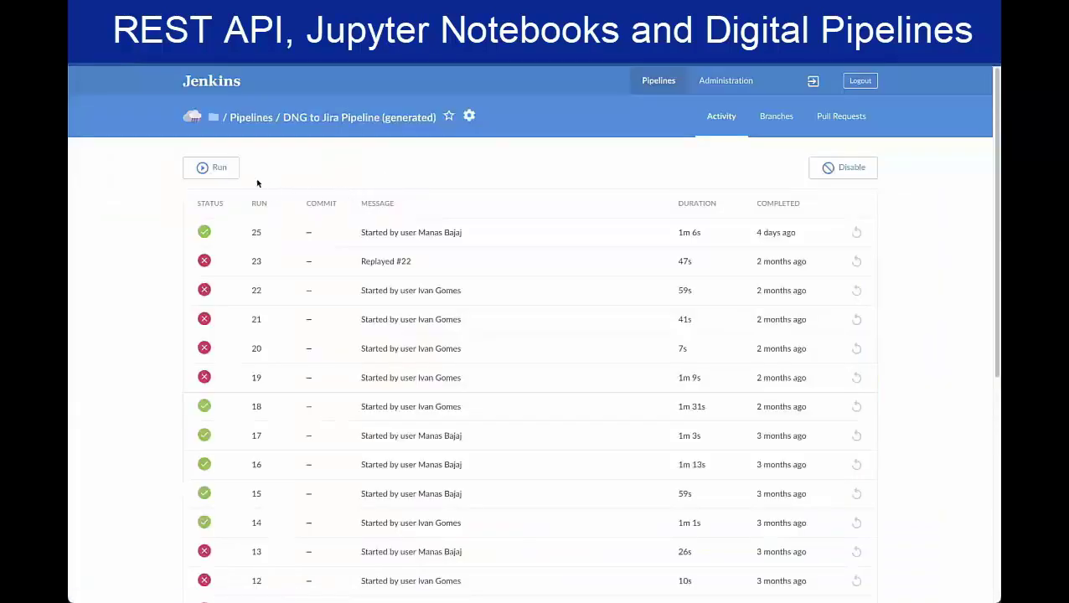
left_click(213, 170)
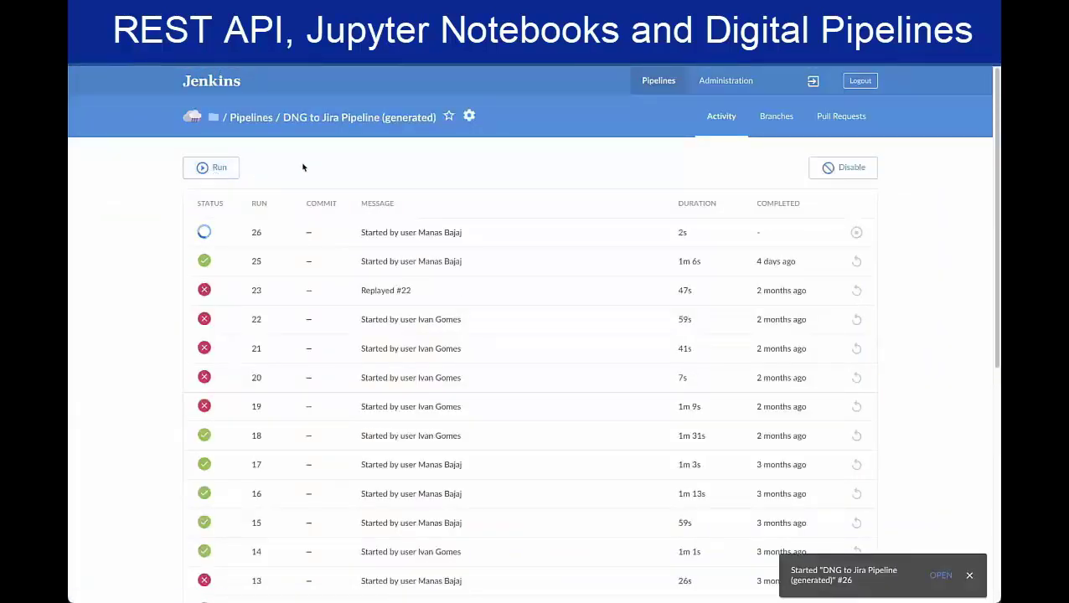
Open the details page of run 26 of the DNG to Jira Pipeline
left_click(213, 236)
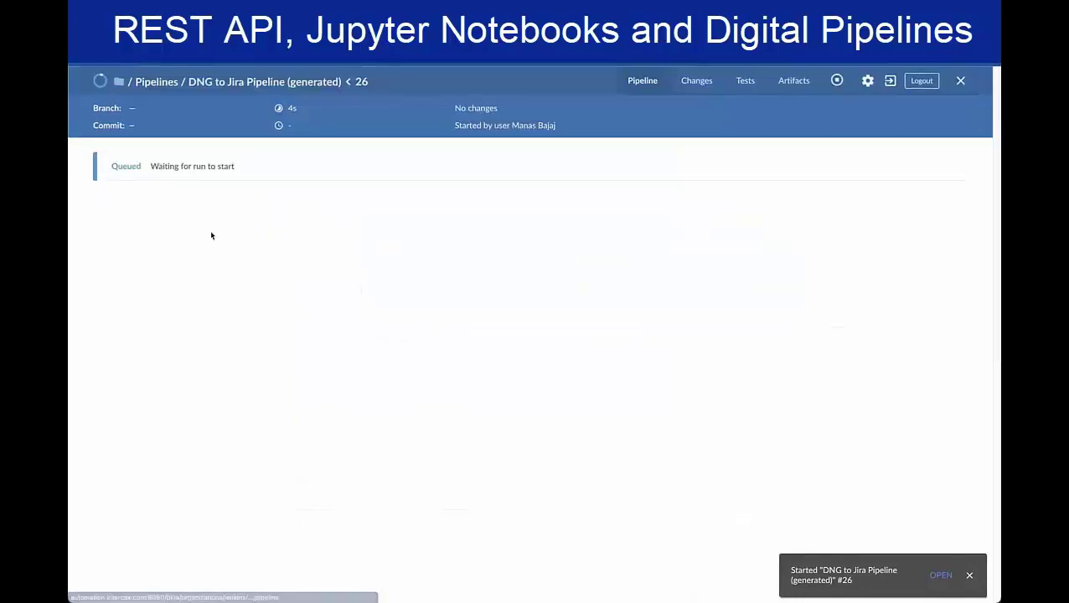